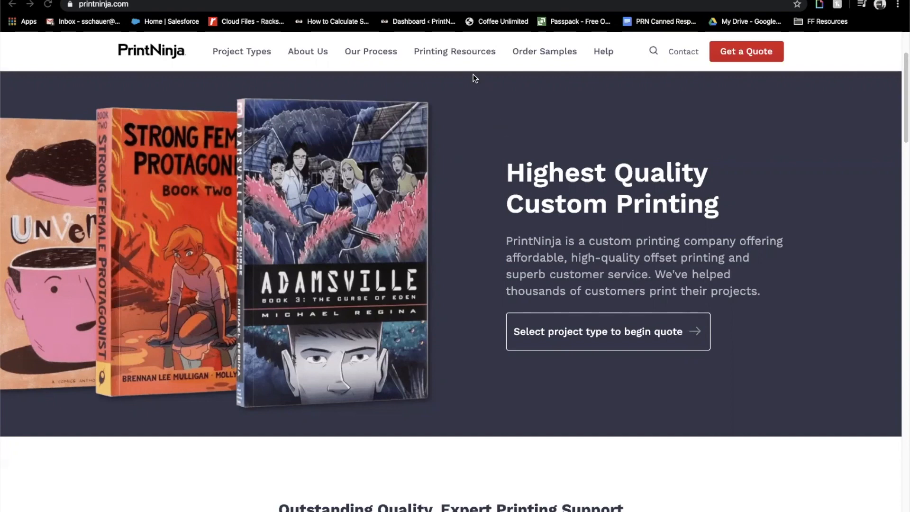
Look up the trim size for modern single issue comic books in PrintNinja's printing industry standards
{"action": "left_click", "coordinate": [467, 53]}
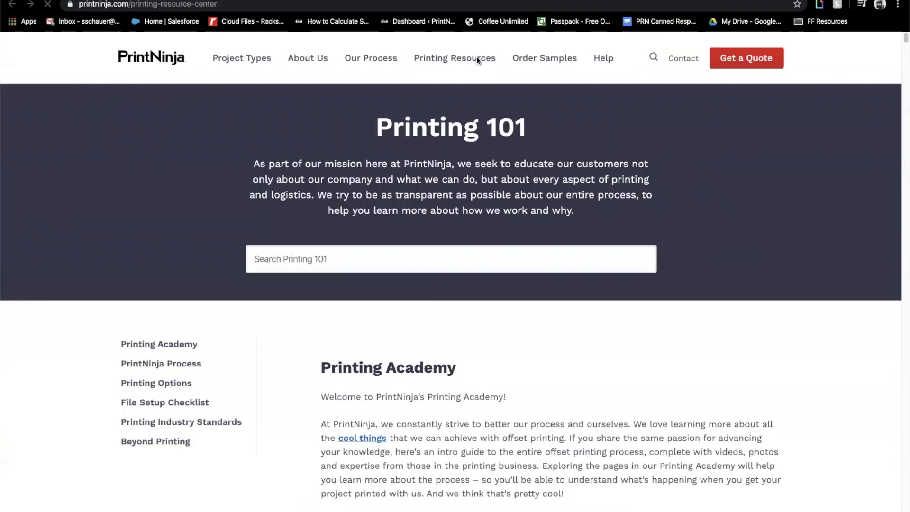
{"action": "left_click", "coordinate": [186, 422]}
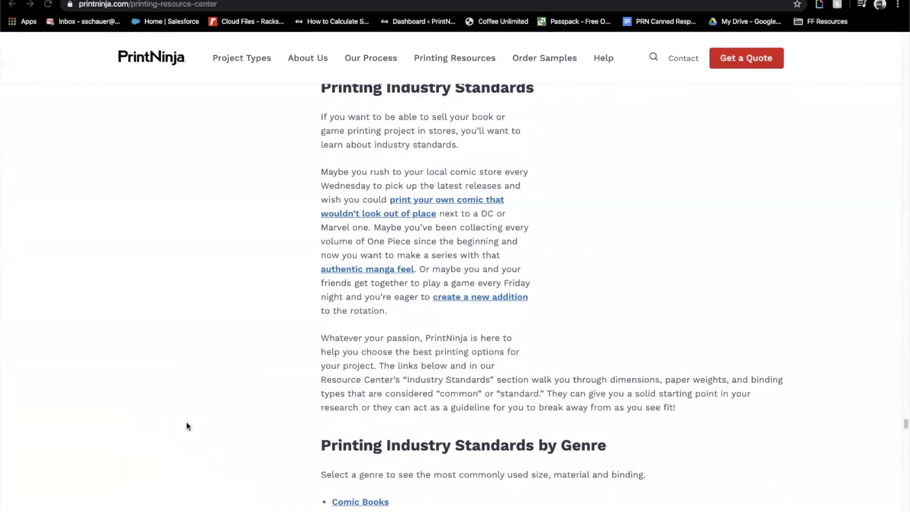
{"action": "scroll", "coordinate": [186, 422], "scroll_direction": "down", "scroll_amount": 7}
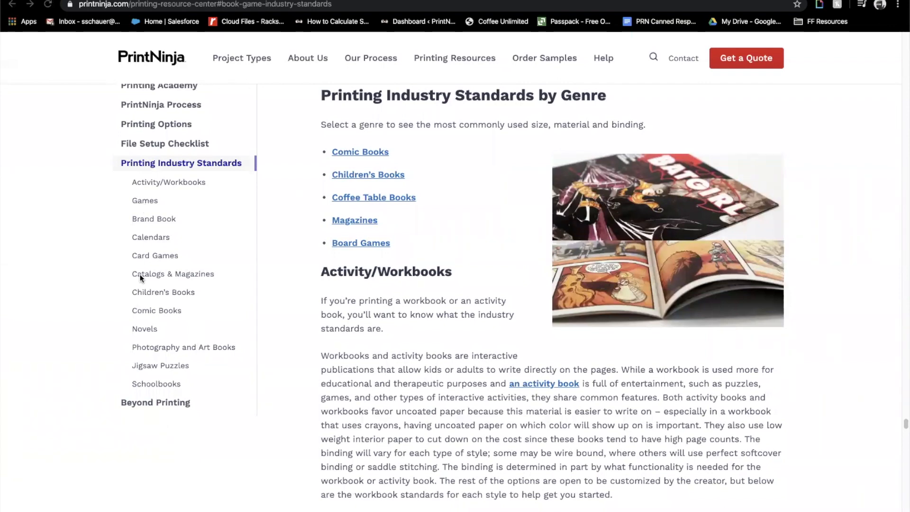
{"action": "left_click", "coordinate": [166, 309]}
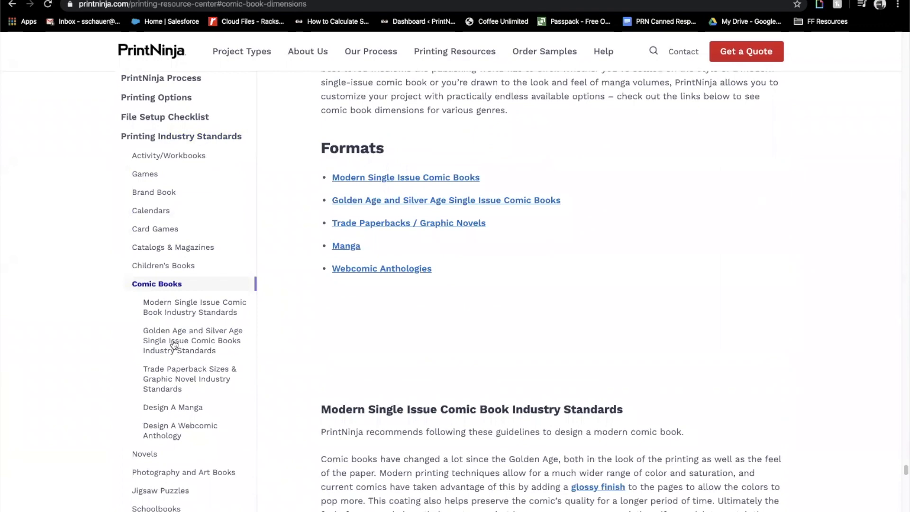
{"action": "left_click", "coordinate": [166, 306]}
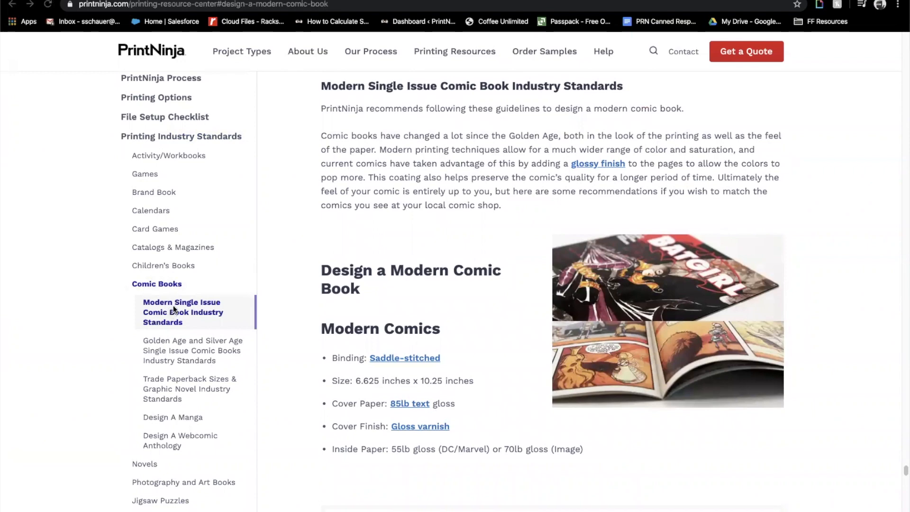
{"action": "left_click_drag", "start_coordinate": [356, 380], "coordinate": [471, 380]}
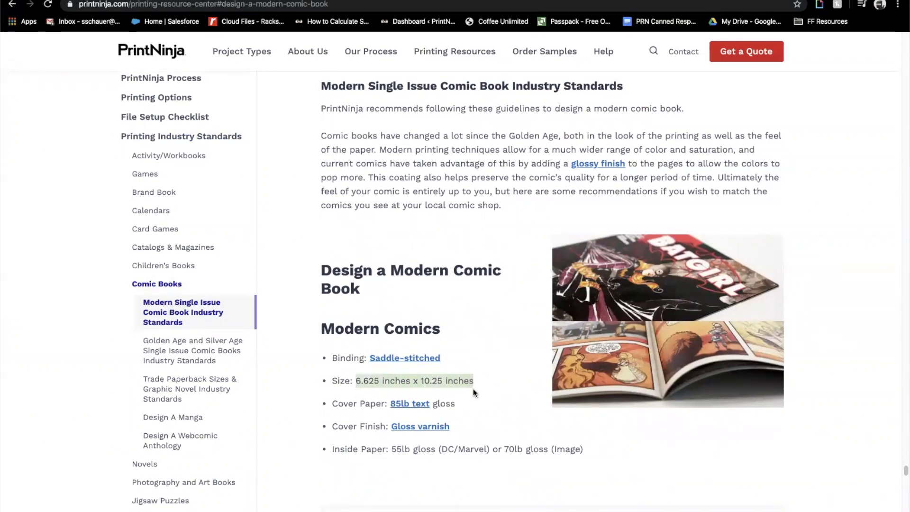
{"action": "left_click", "coordinate": [483, 382]}
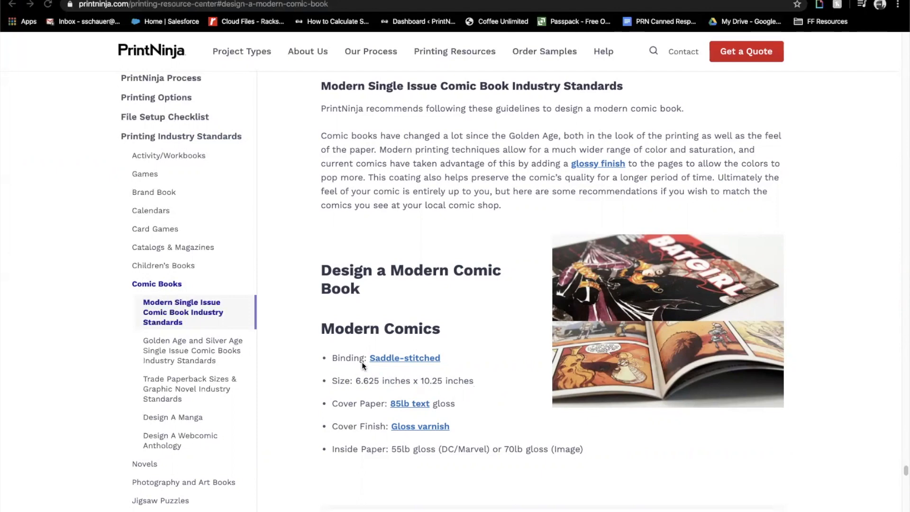
Open the Adobe InDesign book template tutorial from the Creating Your Document section of the file setup checklist and read through it
{"action": "left_click", "coordinate": [169, 117]}
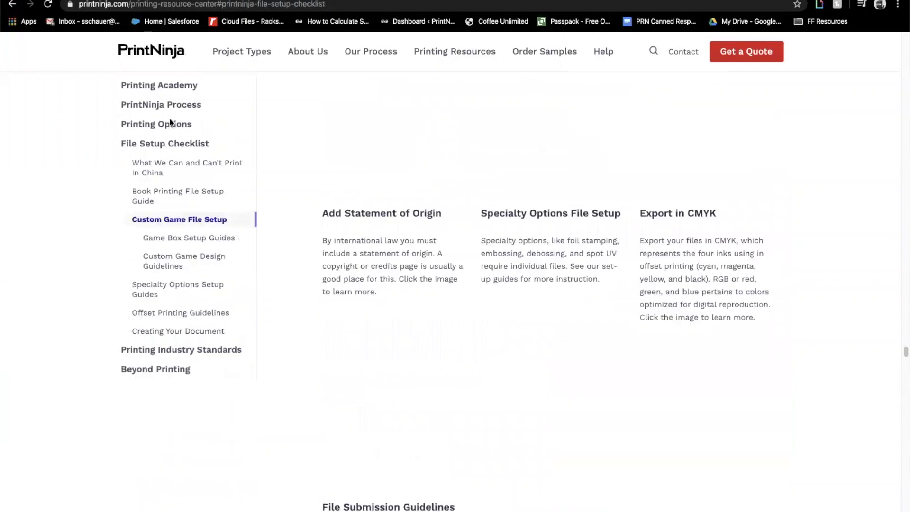
{"action": "left_click", "coordinate": [186, 284]}
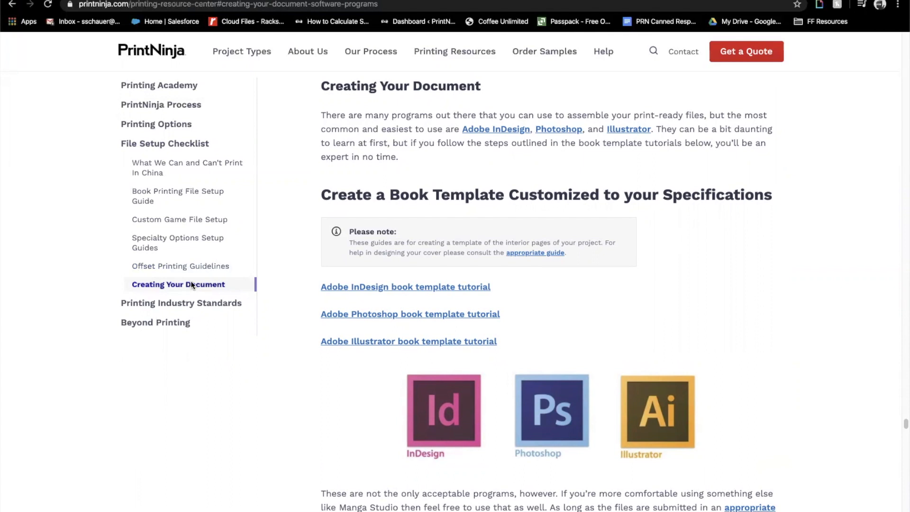
{"action": "left_click", "coordinate": [430, 291]}
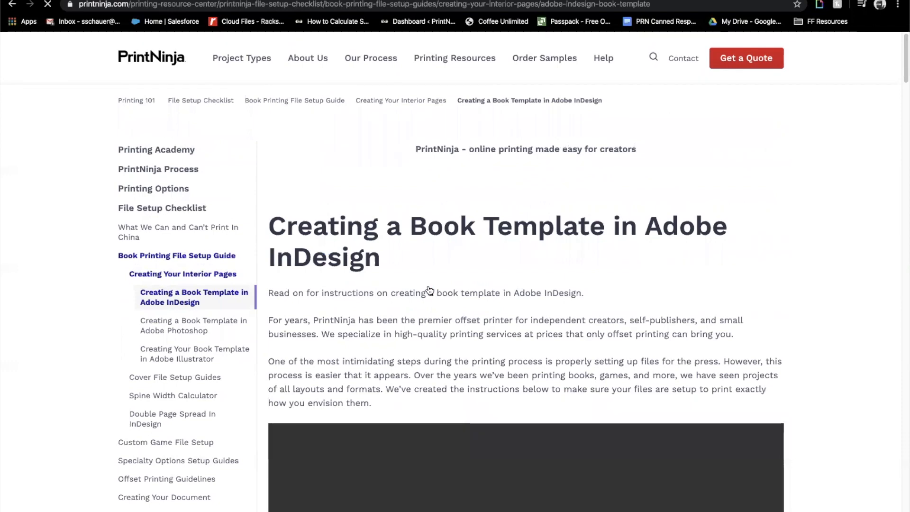
{"action": "scroll", "coordinate": [430, 291], "scroll_direction": "down", "scroll_amount": 8}
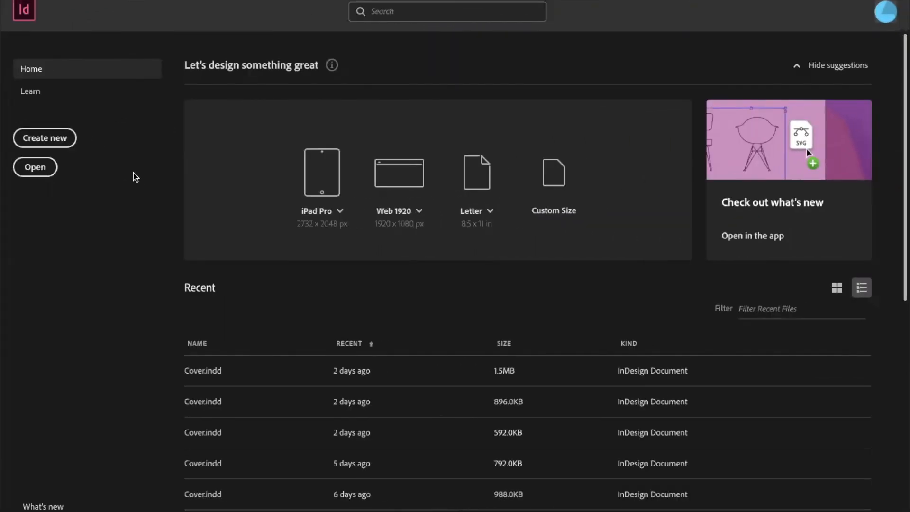
Switch to InDesign and start a new print document with a width of 6.625 in and a height of 10.25 in
{"action": "left_click", "coordinate": [75, 143]}
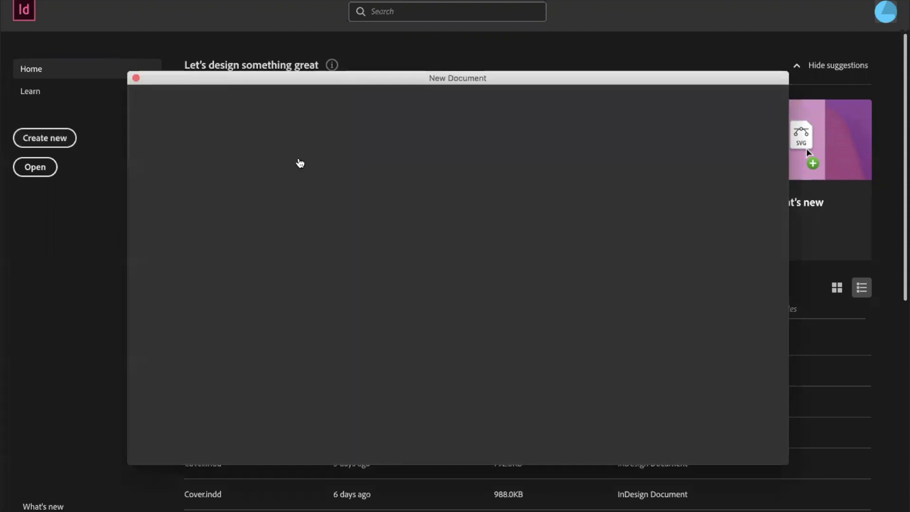
{"action": "left_click", "coordinate": [474, 105]}
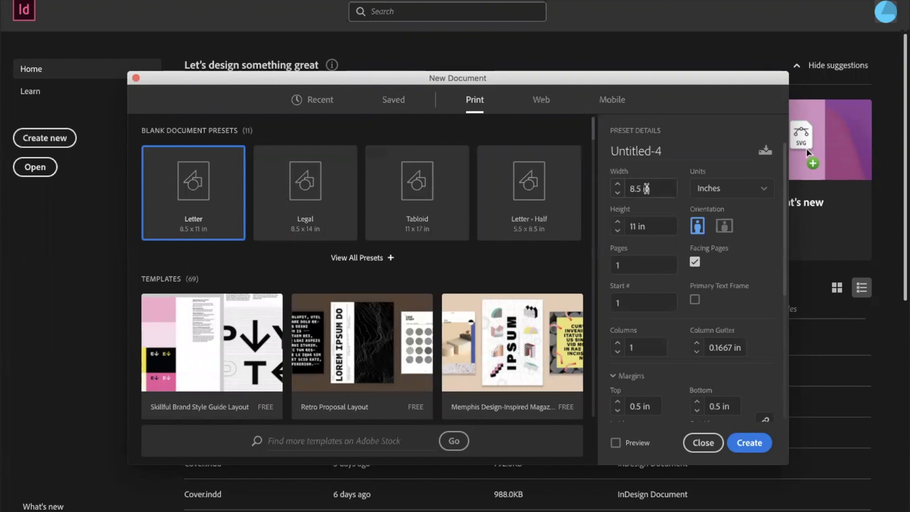
{"action": "double_click", "coordinate": [646, 188]}
{"action": "type", "text": "6.2"}
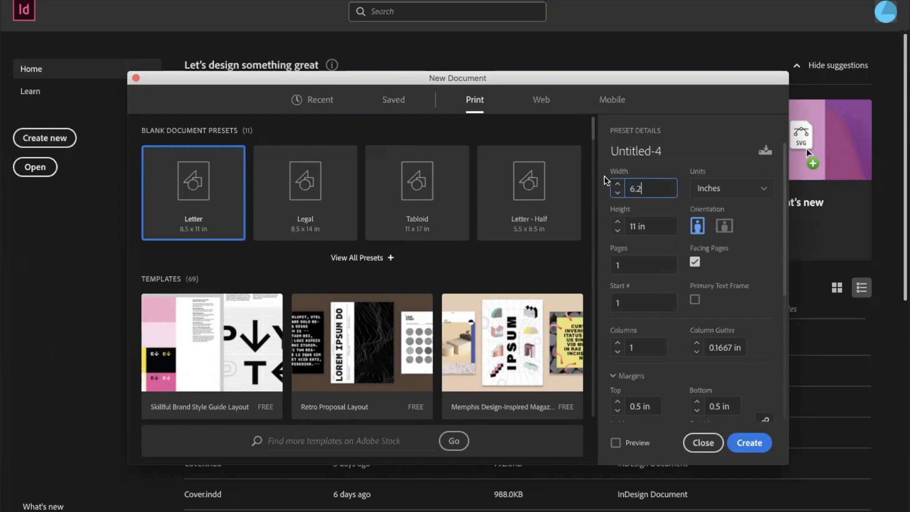
{"action": "key", "text": "BackSpace"}
{"action": "type", "text": "625"}
{"action": "key", "text": "Tab"}
{"action": "type", "text": "10.25"}
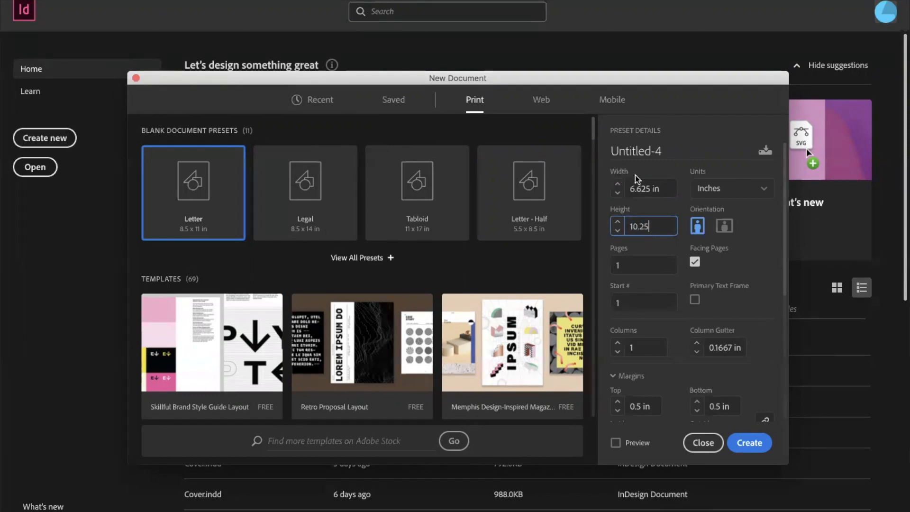
Set the new document to 8 facing pages with a start number of 2
{"action": "left_click", "coordinate": [629, 261]}
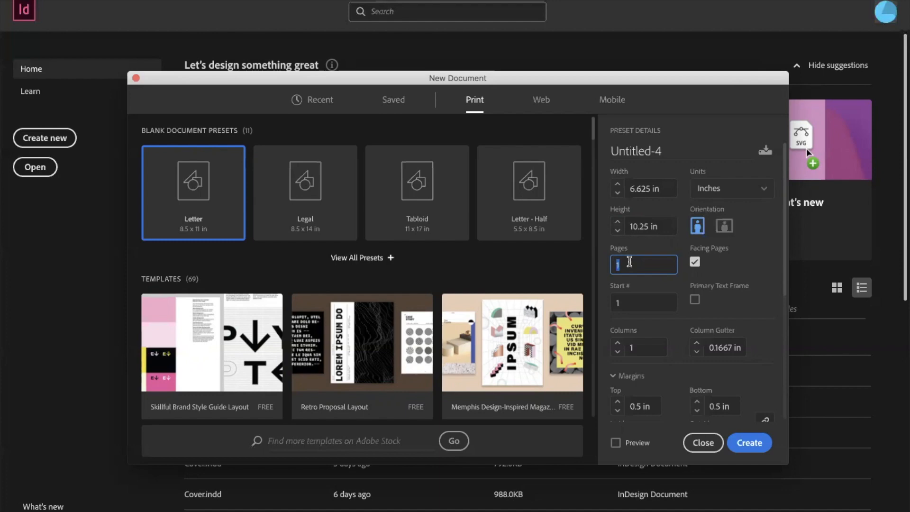
{"action": "type", "text": "8"}
{"action": "left_click", "coordinate": [695, 262]}
{"action": "left_click", "coordinate": [694, 262]}
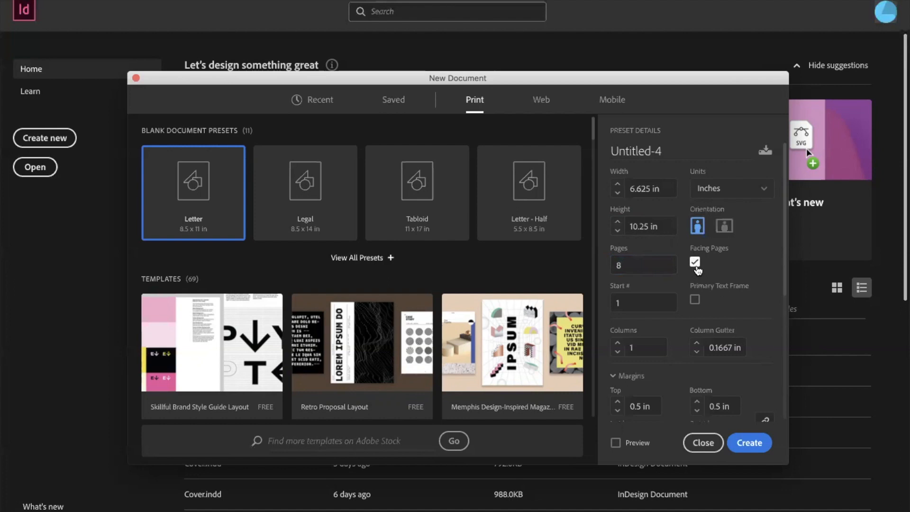
{"action": "left_click", "coordinate": [636, 305]}
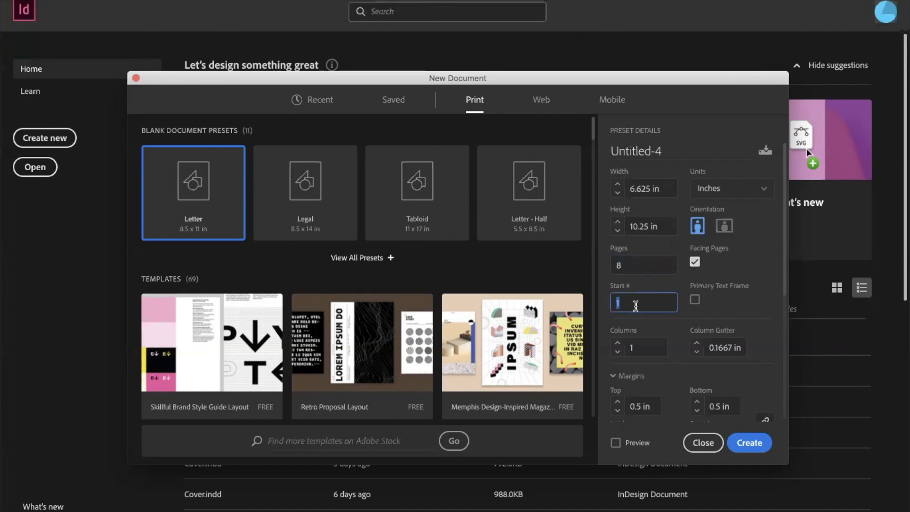
{"action": "type", "text": "2"}
Set the top, bottom, inside and outside margins to 0.125 in
{"action": "scroll", "coordinate": [671, 327], "scroll_direction": "down", "scroll_amount": 2}
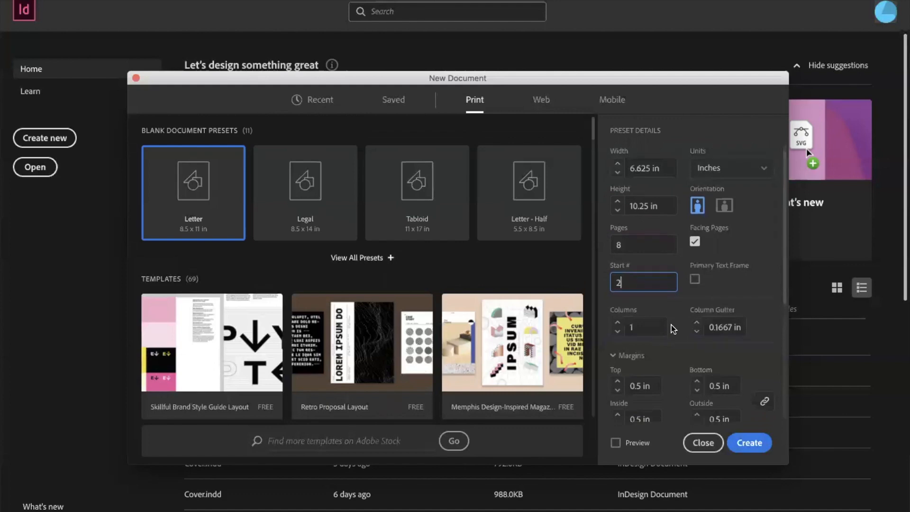
{"action": "scroll", "coordinate": [673, 328], "scroll_direction": "down", "scroll_amount": 1}
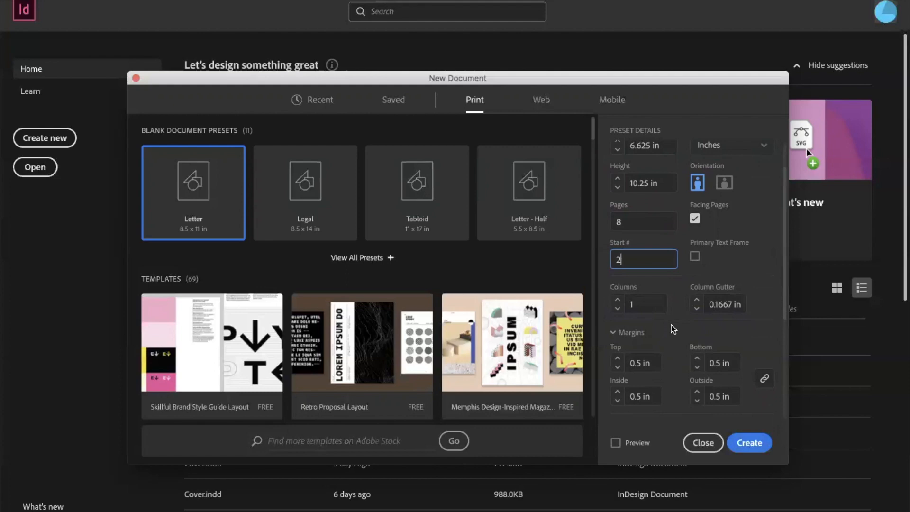
{"action": "scroll", "coordinate": [673, 329], "scroll_direction": "down", "scroll_amount": 1}
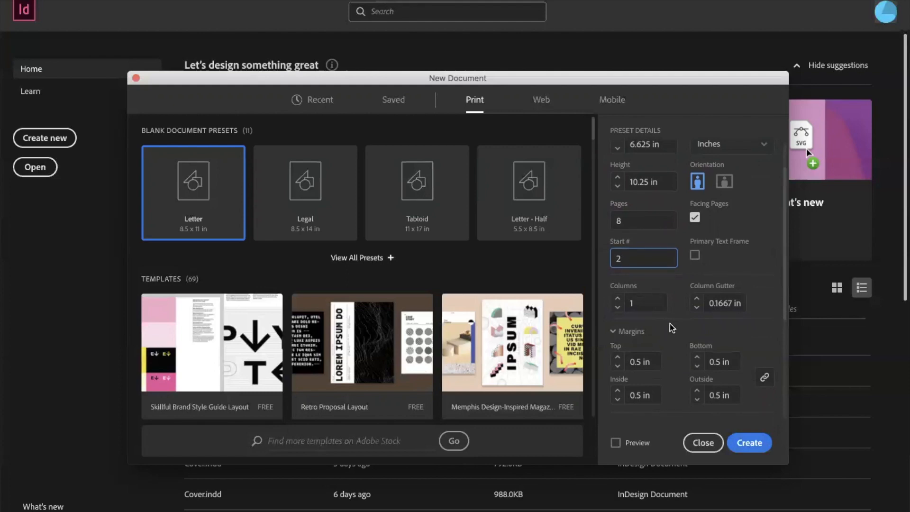
{"action": "scroll", "coordinate": [672, 327], "scroll_direction": "down", "scroll_amount": 3}
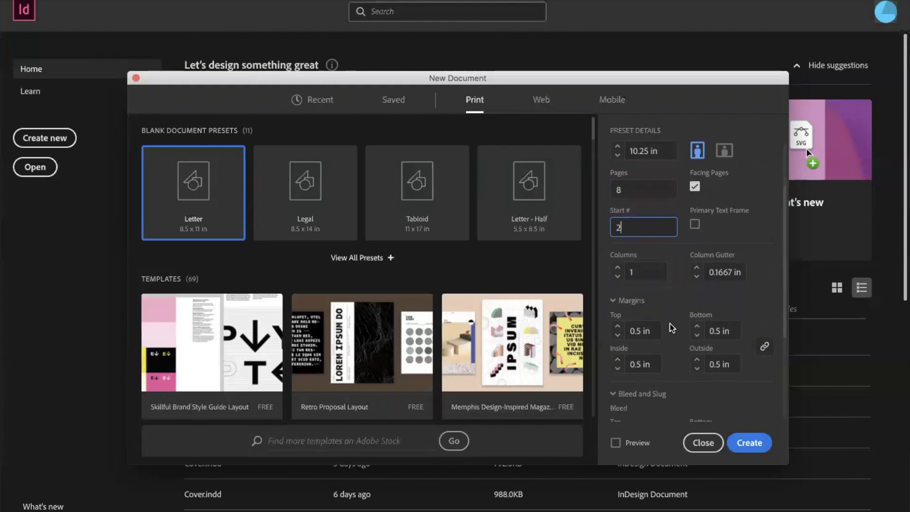
{"action": "scroll", "coordinate": [669, 304], "scroll_direction": "down", "scroll_amount": 2}
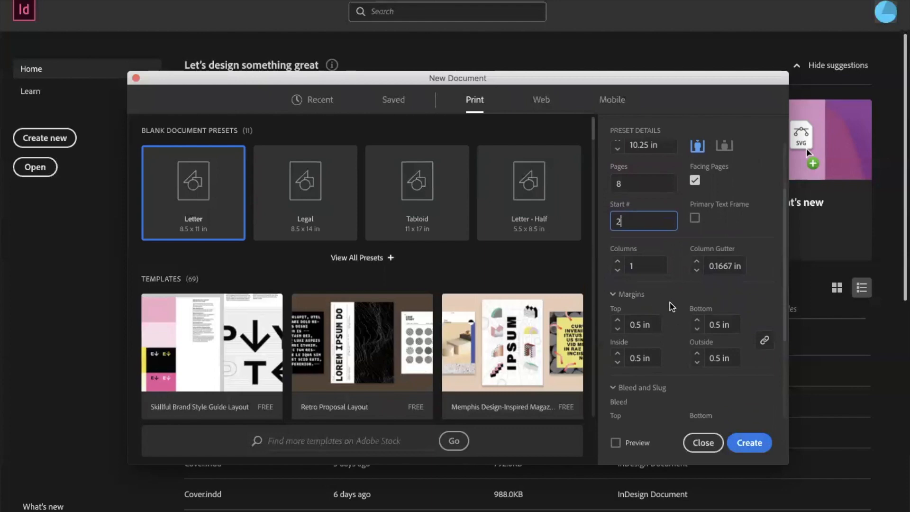
{"action": "left_click", "coordinate": [642, 302]}
{"action": "key", "text": "BackSpace"}
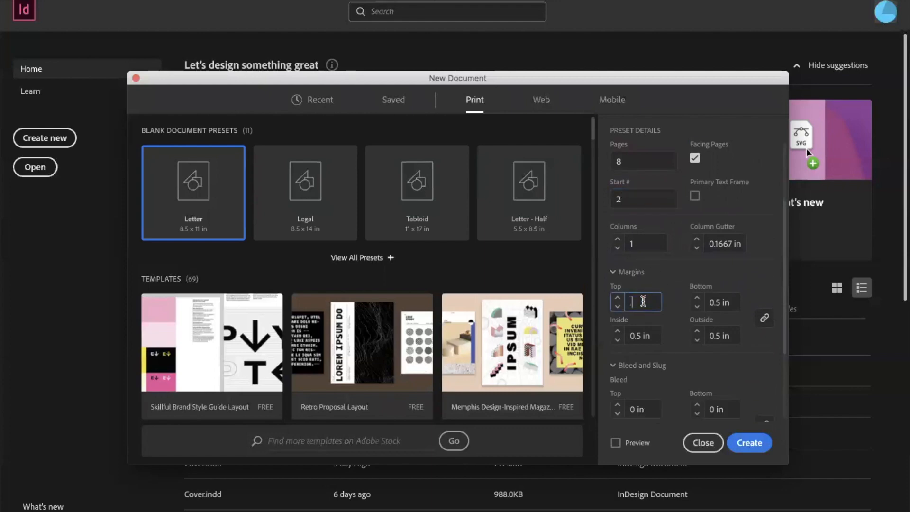
{"action": "type", "text": ".125"}
{"action": "key", "text": "Tab"}
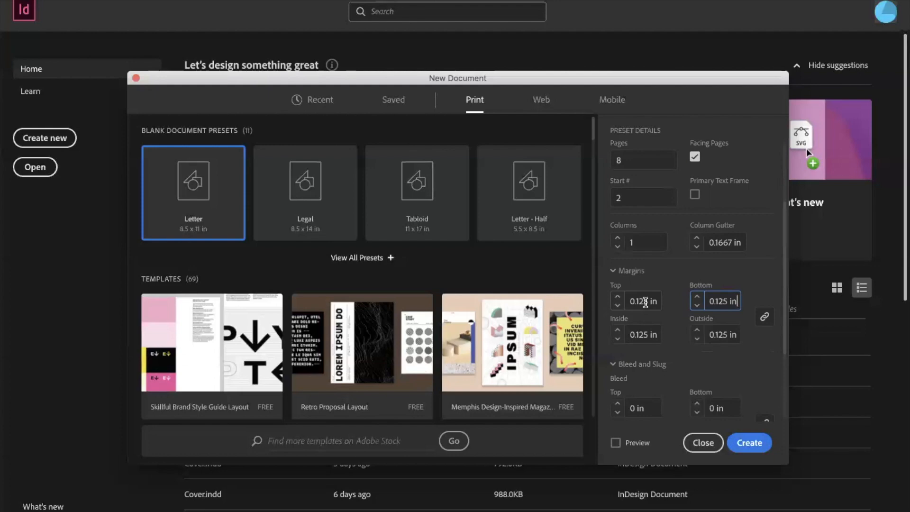
Set the bleed to 0.125 in on all sides and create the document
{"action": "scroll", "coordinate": [645, 302], "scroll_direction": "down", "scroll_amount": 1}
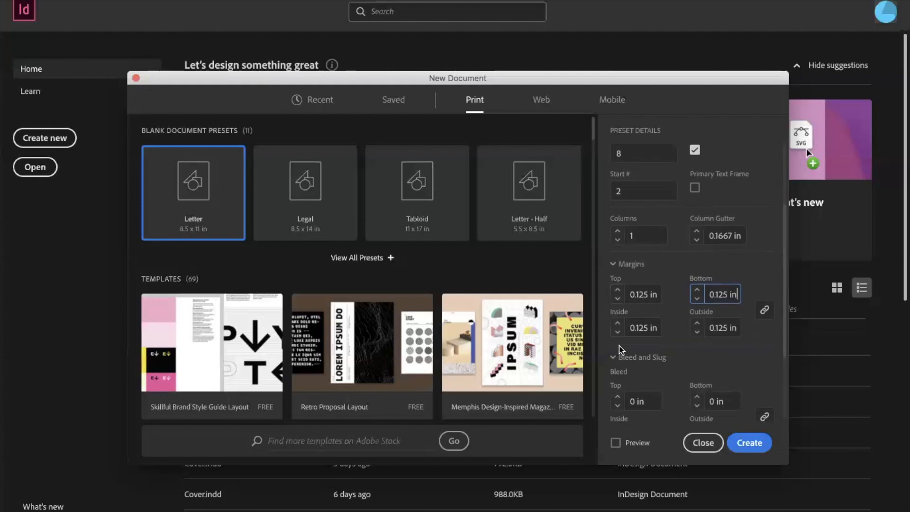
{"action": "scroll", "coordinate": [659, 358], "scroll_direction": "down", "scroll_amount": 1}
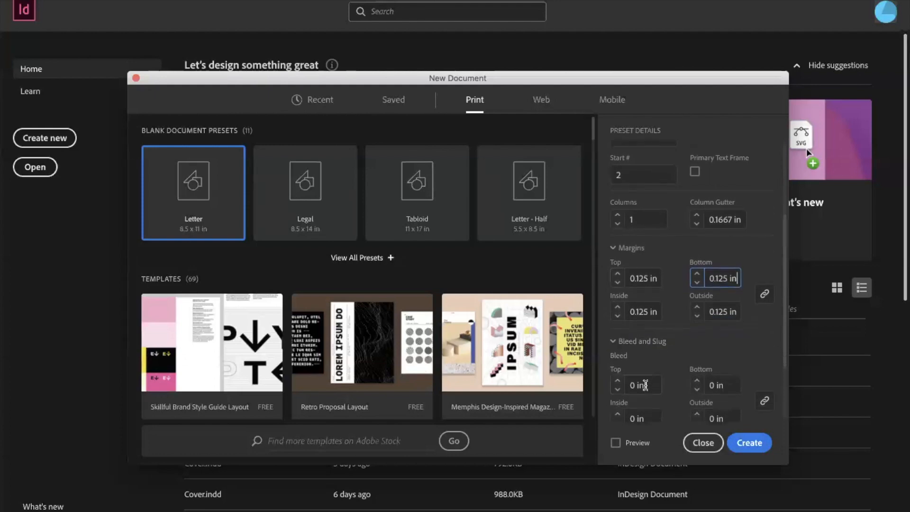
{"action": "left_click", "coordinate": [647, 386]}
{"action": "type", "text": "0.125"}
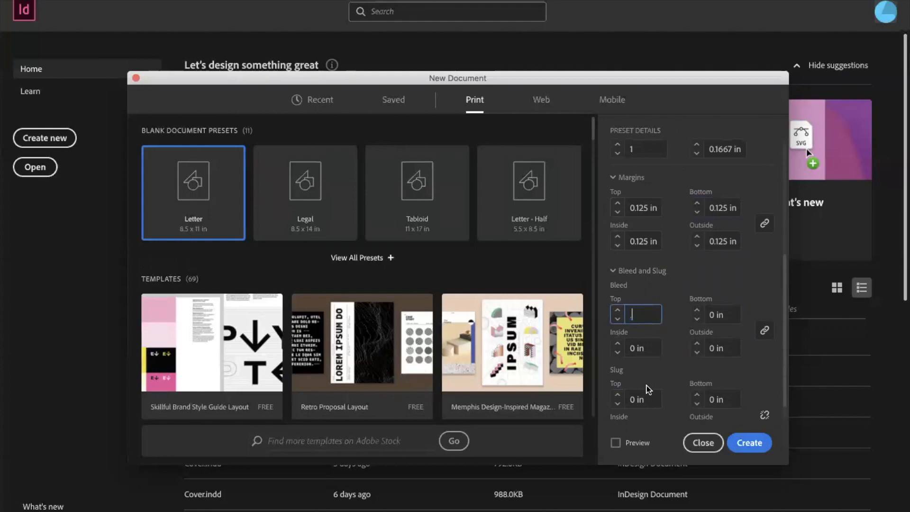
{"action": "key", "text": "Tab"}
{"action": "scroll", "coordinate": [648, 387], "scroll_direction": "down", "scroll_amount": 1}
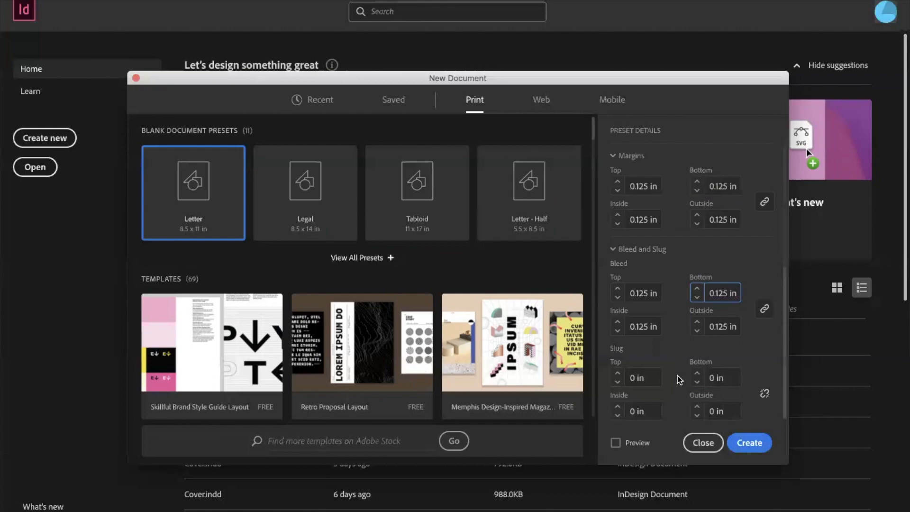
{"action": "left_click", "coordinate": [752, 445]}
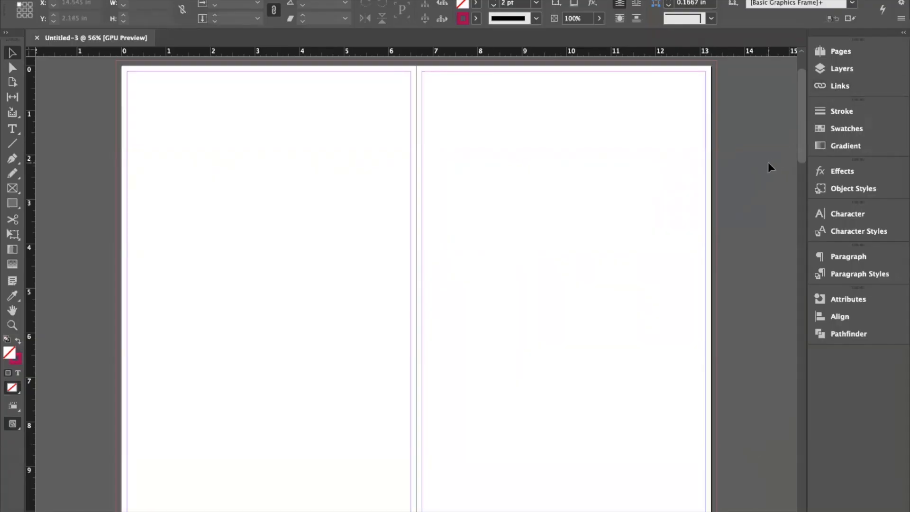
Look over the layout of all the facing-page spreads in the new document
{"action": "key", "text": "super+minus"}
{"action": "key", "text": "super+minus"}
{"action": "key", "text": "super+minus"}
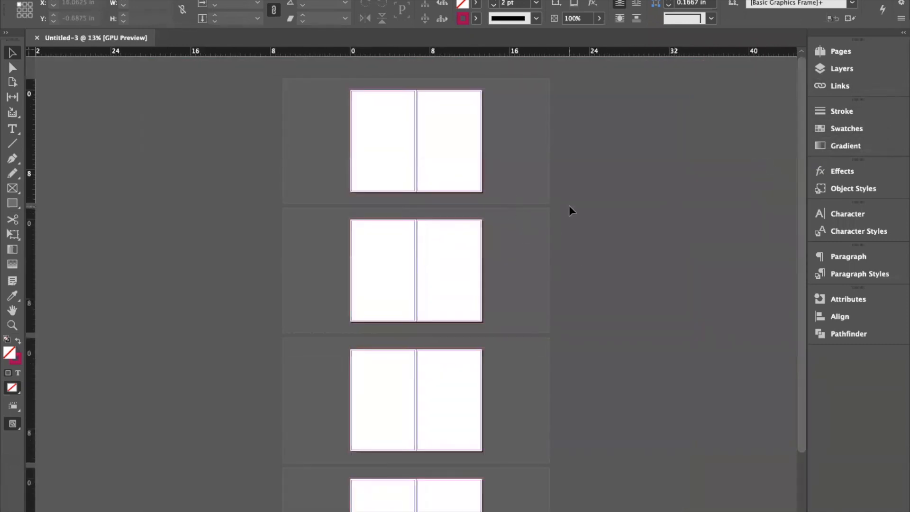
{"action": "scroll", "coordinate": [621, 226], "scroll_direction": "down", "scroll_amount": 4}
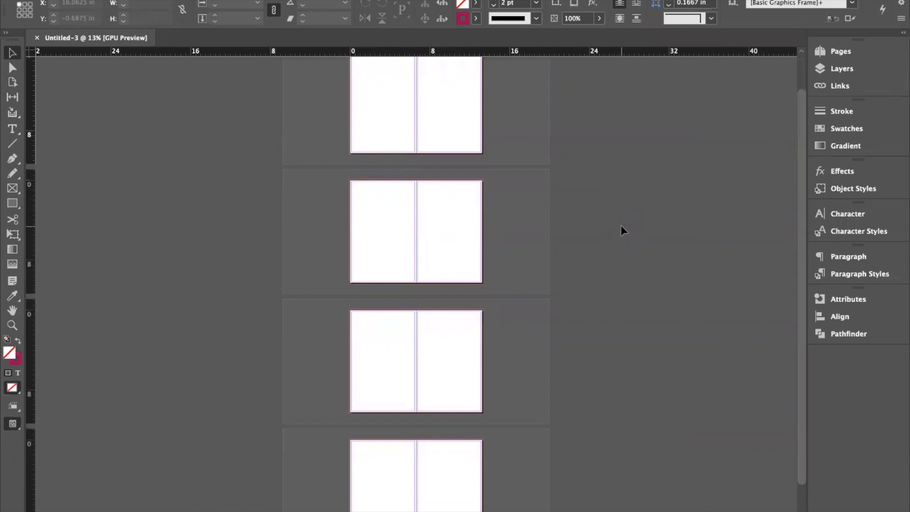
{"action": "scroll", "coordinate": [621, 226], "scroll_direction": "up", "scroll_amount": 3}
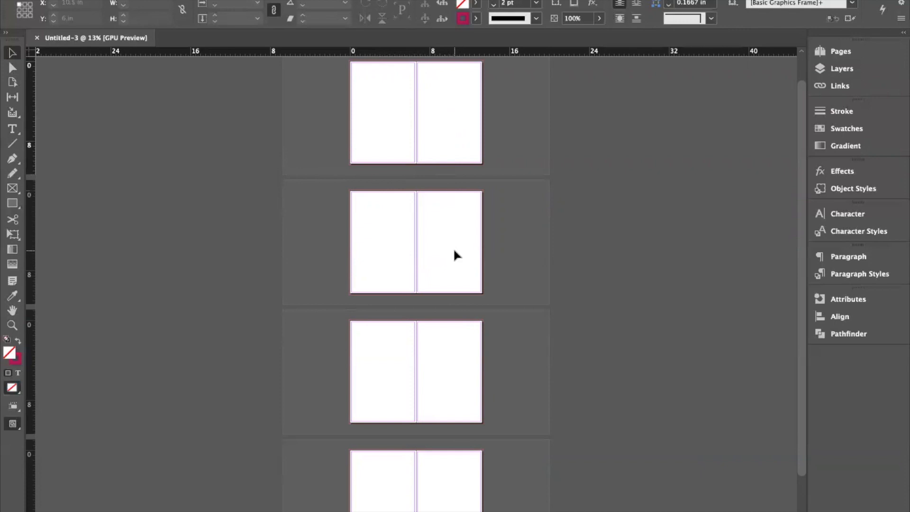
{"action": "scroll", "coordinate": [453, 270], "scroll_direction": "down", "scroll_amount": 2}
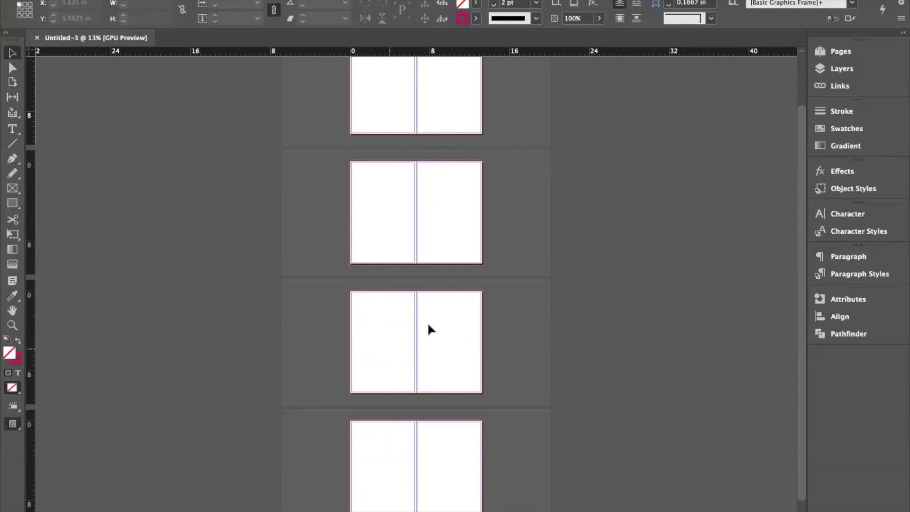
{"action": "scroll", "coordinate": [444, 340], "scroll_direction": "down", "scroll_amount": 1}
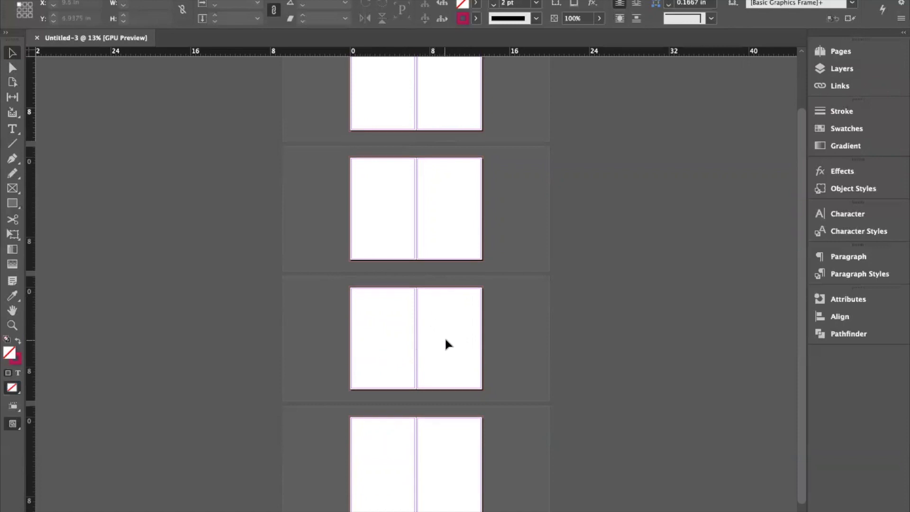
{"action": "scroll", "coordinate": [444, 340], "scroll_direction": "down", "scroll_amount": 2}
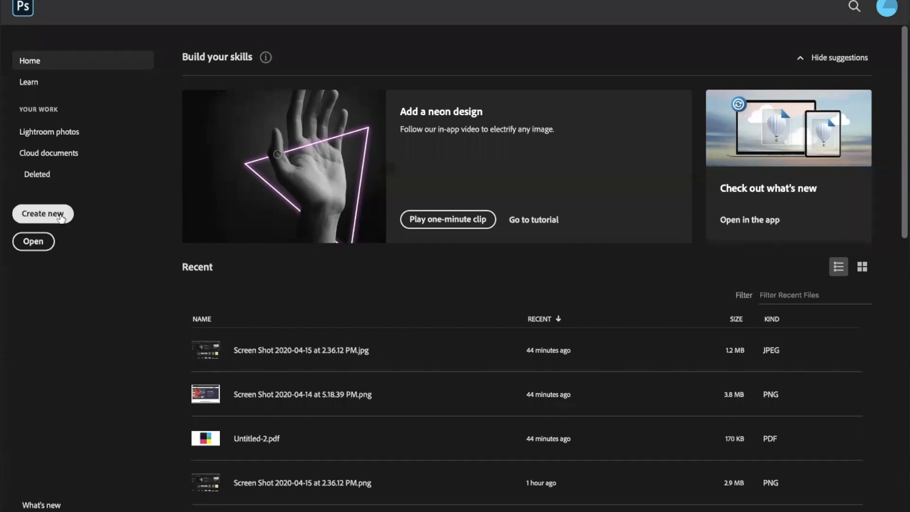
Switch to Photoshop and start a new document from the print presets, naming it FrontCover
{"action": "left_click", "coordinate": [62, 219]}
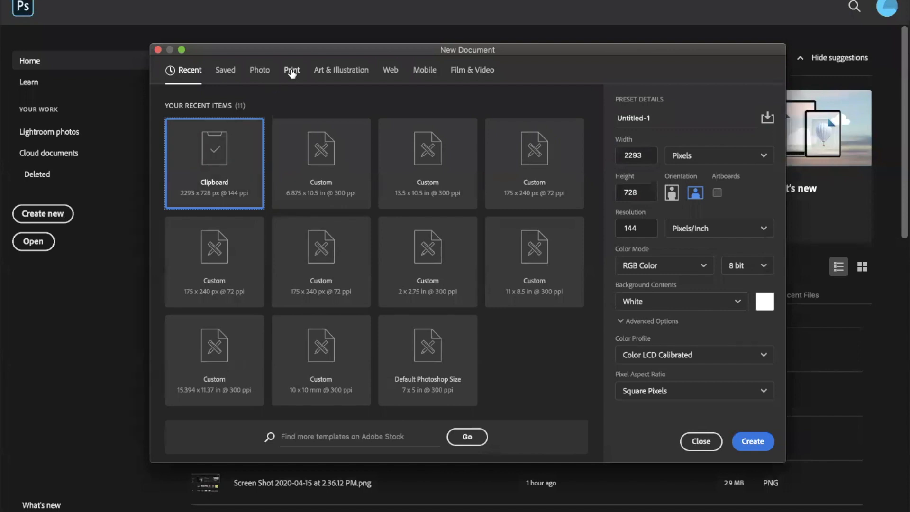
{"action": "left_click", "coordinate": [292, 72]}
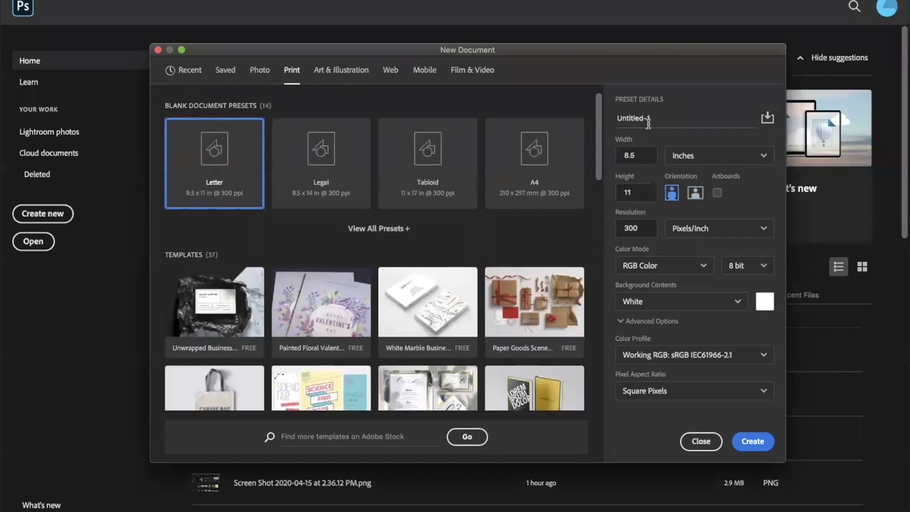
{"action": "left_click", "coordinate": [672, 118]}
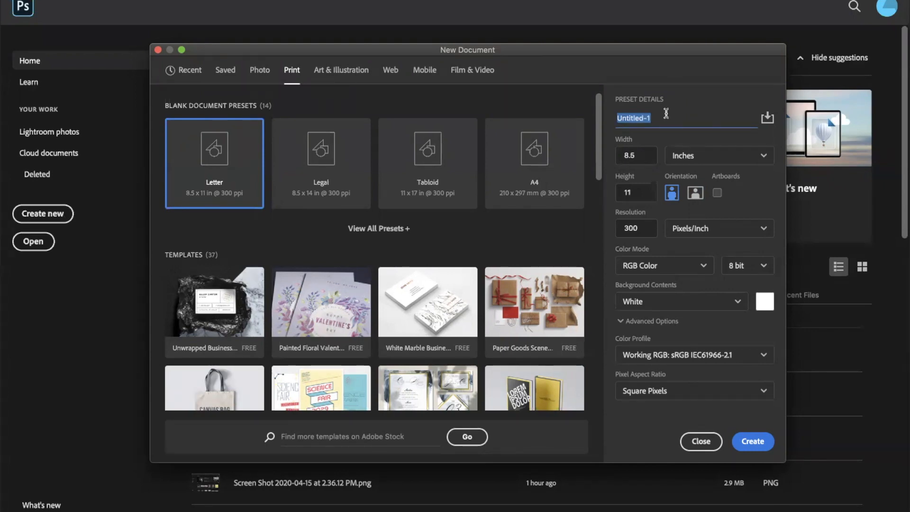
{"action": "key", "text": "BackSpace"}
{"action": "type", "text": "Frkn"}
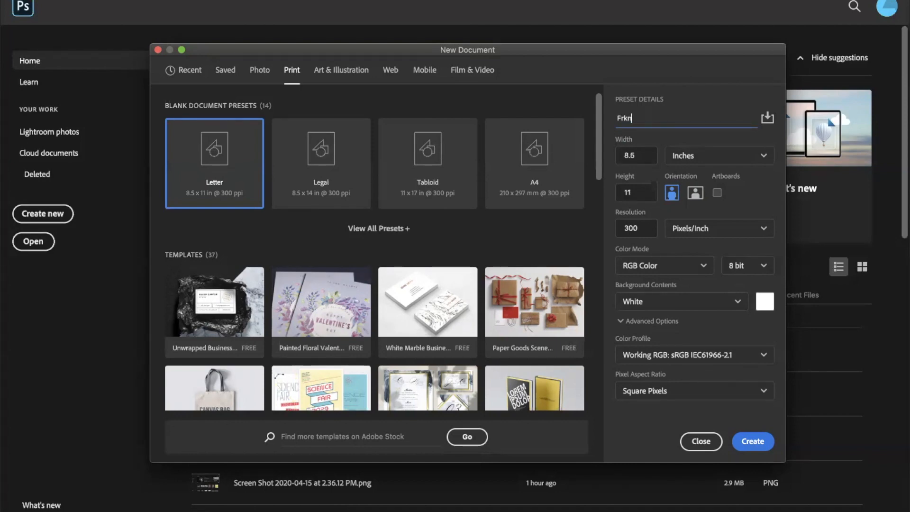
{"action": "key", "text": "BackSpace"}
{"action": "type", "text": "ontCover"}
Set the FrontCover document's width to 6.875 in and its height to 10.5 in
{"action": "left_click", "coordinate": [644, 154]}
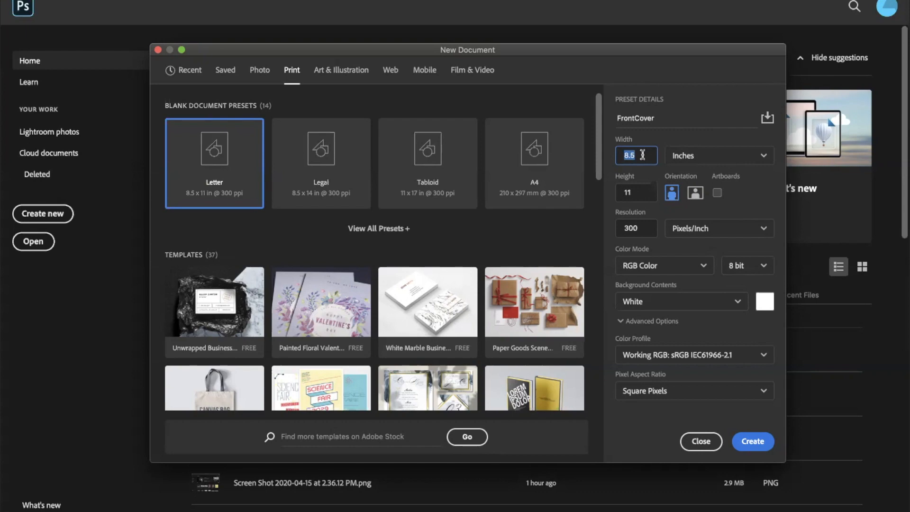
{"action": "type", "text": "6.875"}
{"action": "key", "text": "Tab"}
{"action": "type", "text": "10.5"}
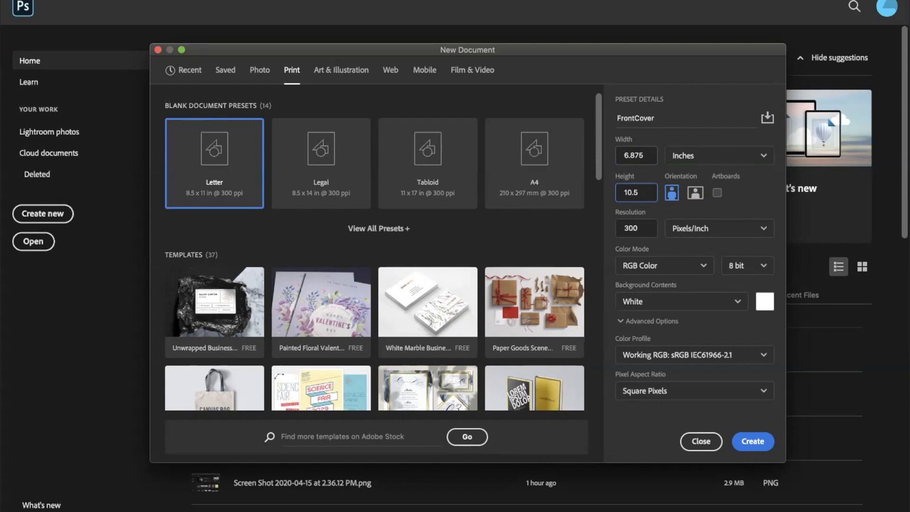
{"action": "left_click", "coordinate": [645, 227]}
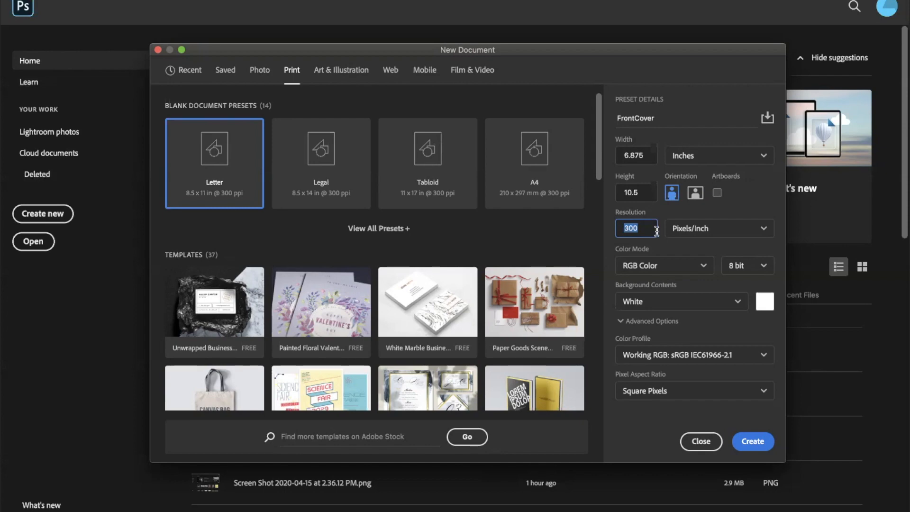
Set the FrontCover document's color mode to CMYK Color at 8 bit
{"action": "left_click", "coordinate": [674, 267]}
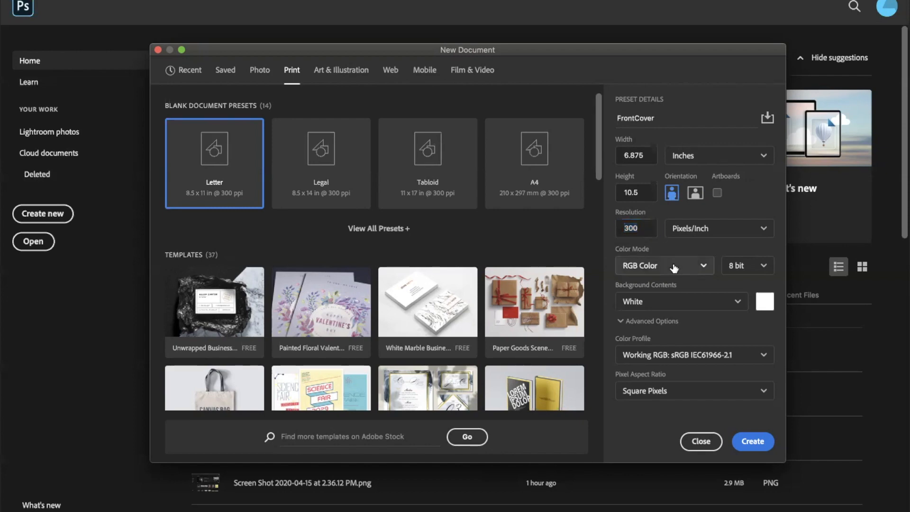
{"action": "left_click", "coordinate": [658, 353]}
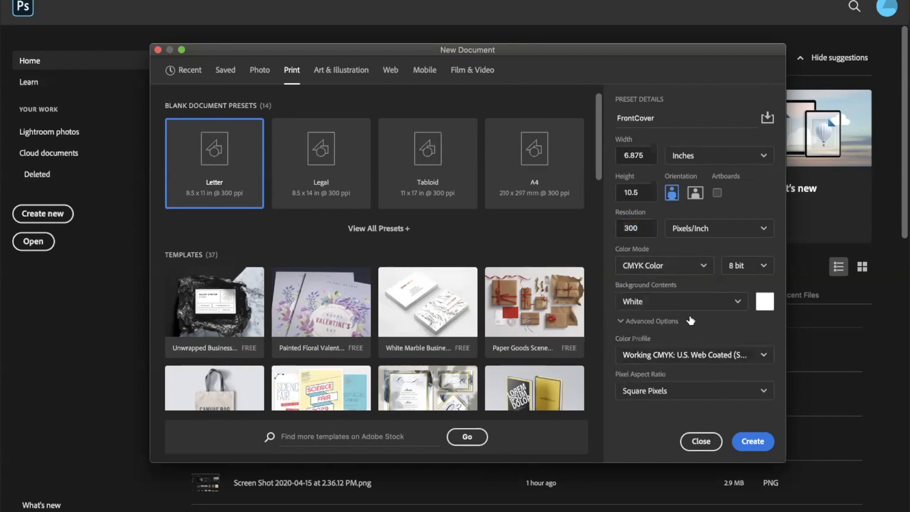
{"action": "left_click", "coordinate": [749, 267]}
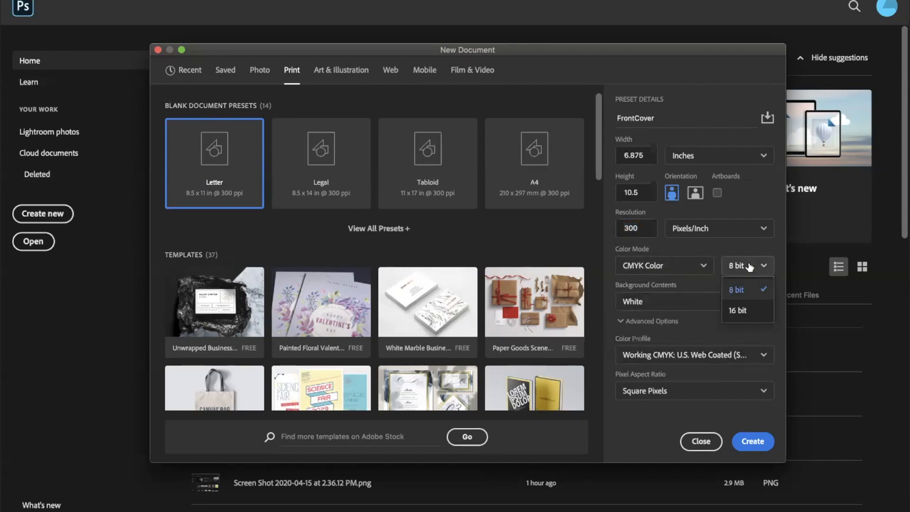
{"action": "left_click", "coordinate": [747, 291]}
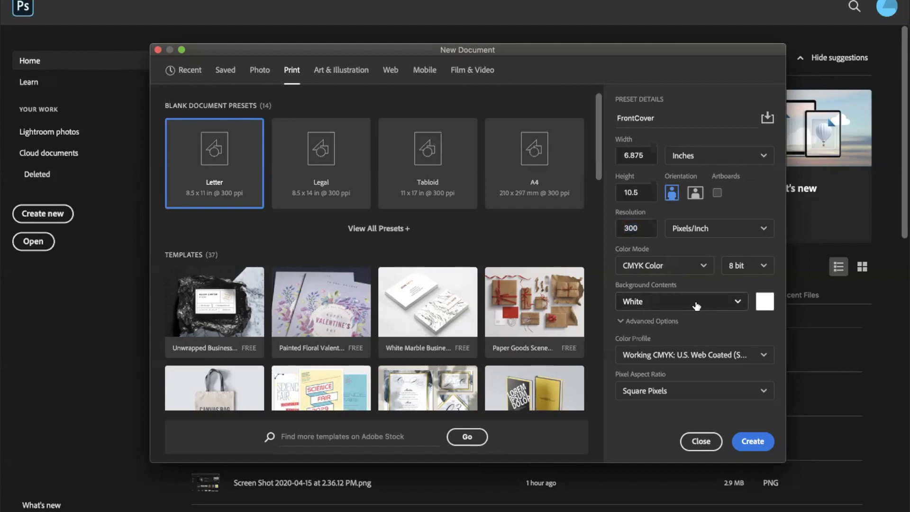
{"action": "left_click", "coordinate": [696, 305]}
{"action": "left_click", "coordinate": [676, 385]}
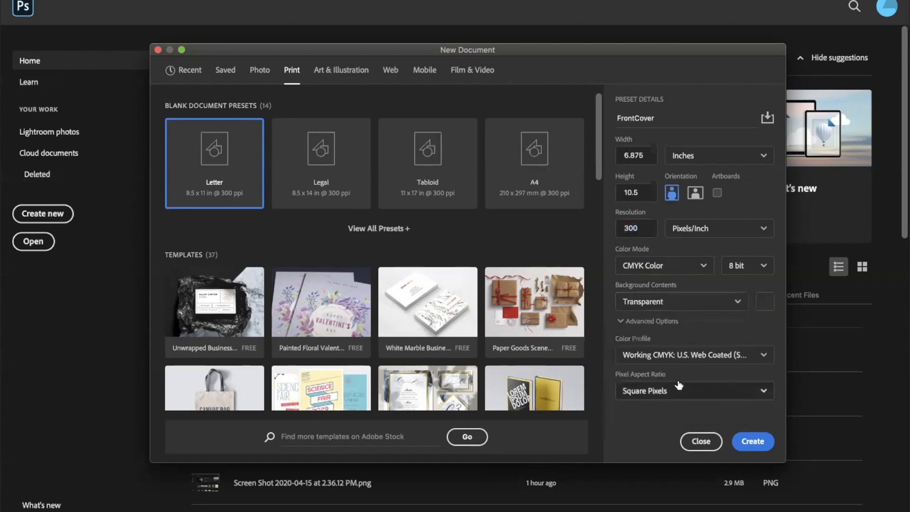
{"action": "left_click", "coordinate": [693, 304]}
{"action": "left_click", "coordinate": [682, 325]}
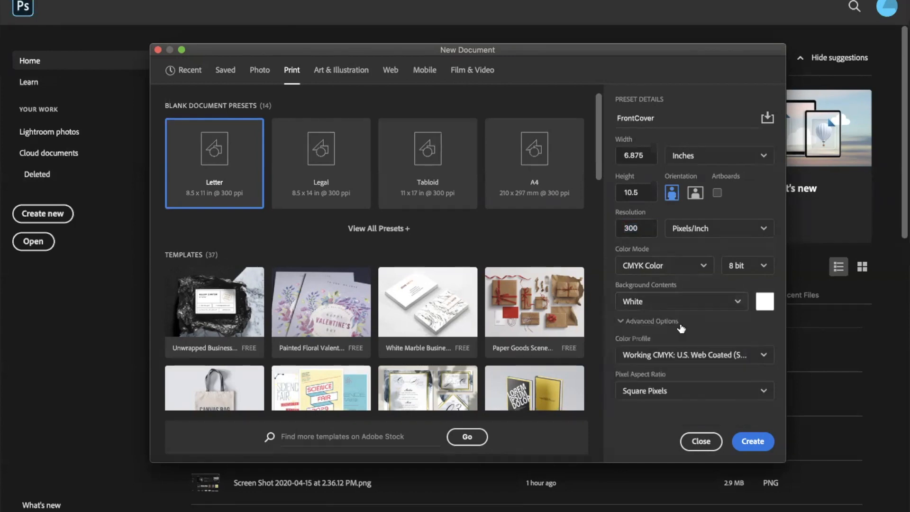
{"action": "left_click", "coordinate": [659, 323]}
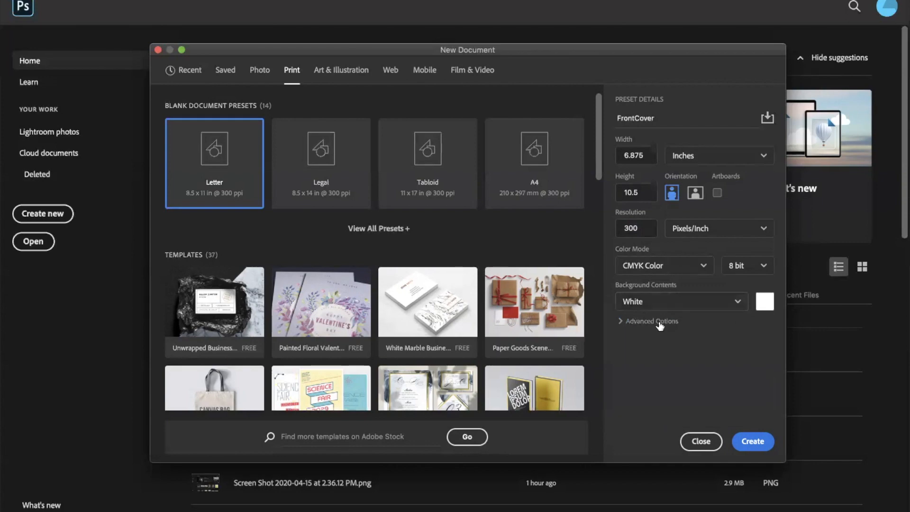
{"action": "left_click", "coordinate": [659, 324]}
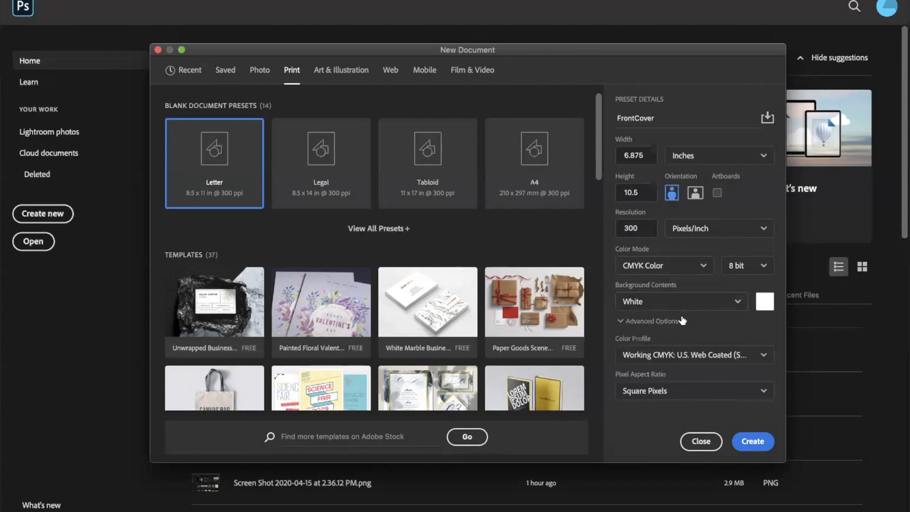
Set the color profile to Don't Color Manage with a Square Pixels aspect ratio, and create the FrontCover document
{"action": "left_click", "coordinate": [675, 356]}
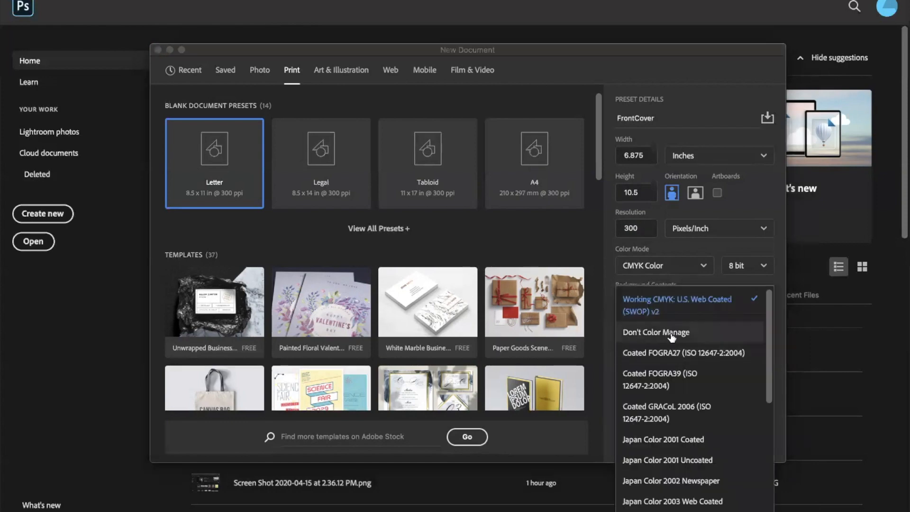
{"action": "left_click", "coordinate": [671, 335]}
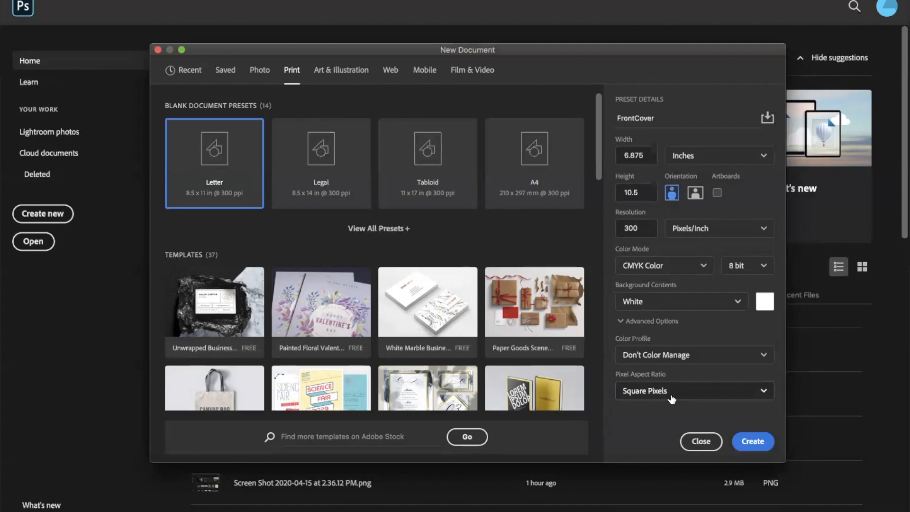
{"action": "left_click", "coordinate": [697, 397]}
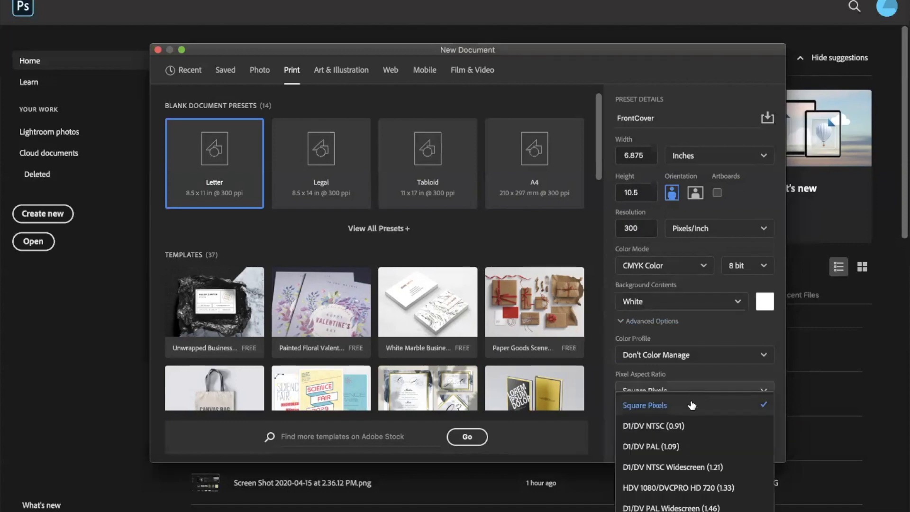
{"action": "left_click", "coordinate": [690, 406]}
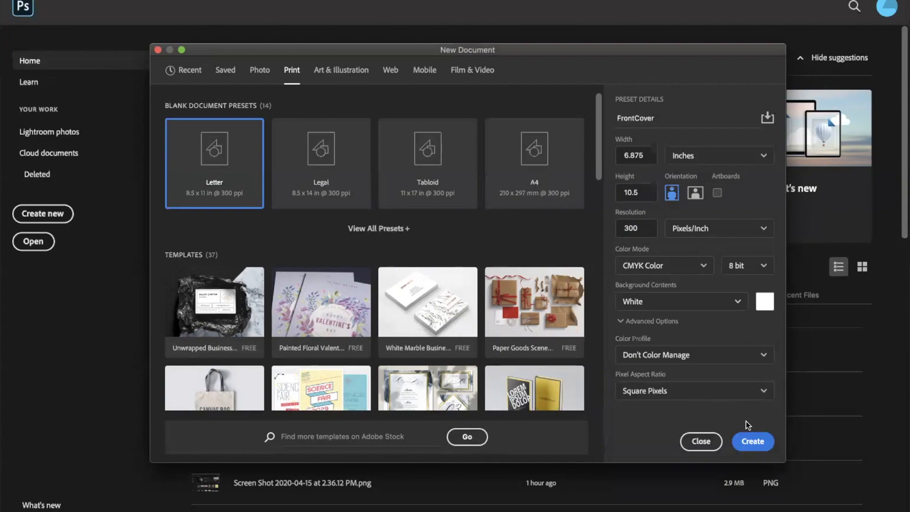
{"action": "left_click", "coordinate": [753, 440]}
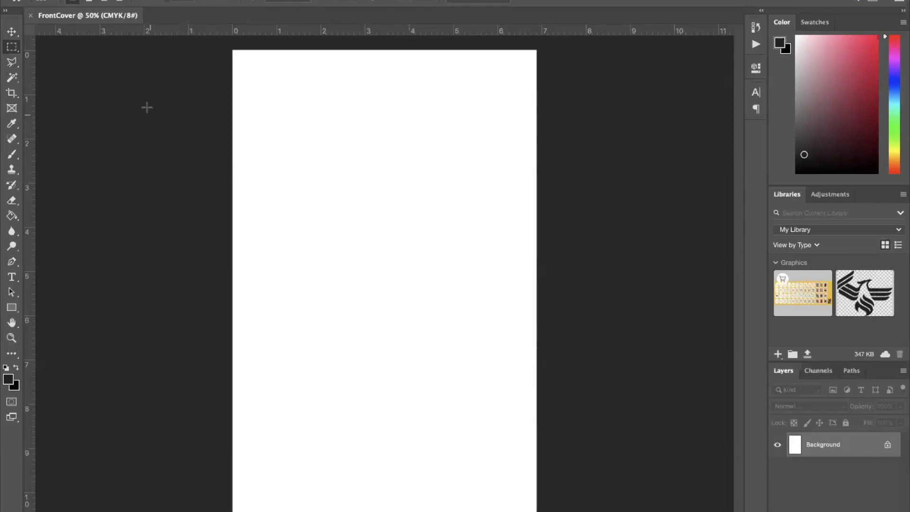
Start another new document from the print presets and name it Spread1
{"action": "left_click", "coordinate": [52, 0]}
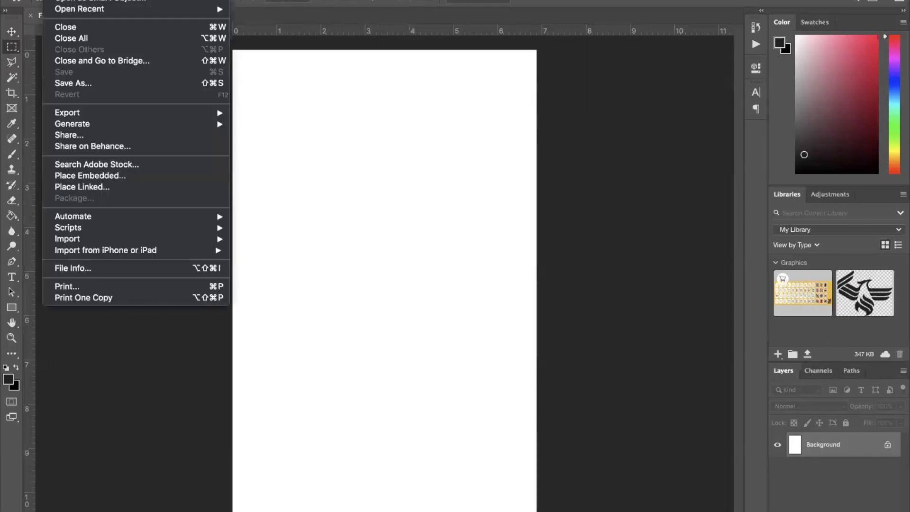
{"action": "left_click", "coordinate": [64, 0]}
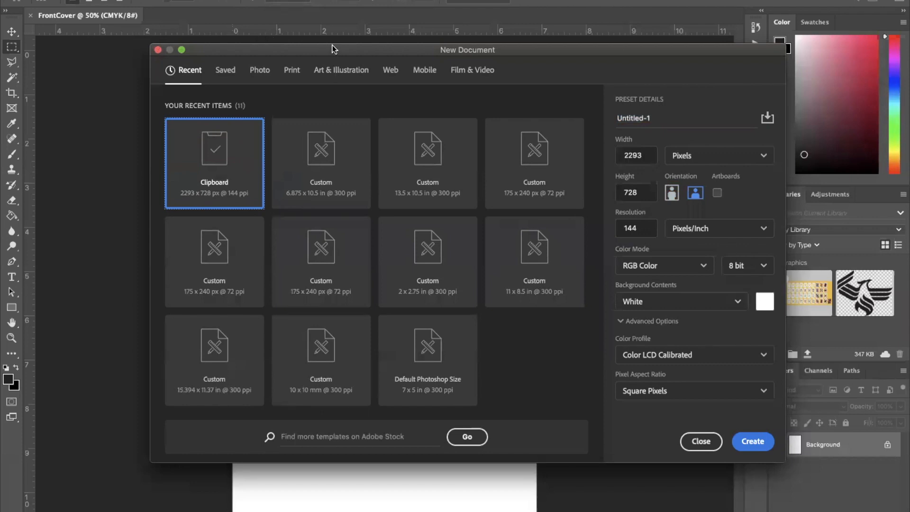
{"action": "left_click", "coordinate": [292, 69]}
{"action": "left_click_drag", "start_coordinate": [652, 119], "coordinate": [610, 106]}
{"action": "type", "text": "Spread1"}
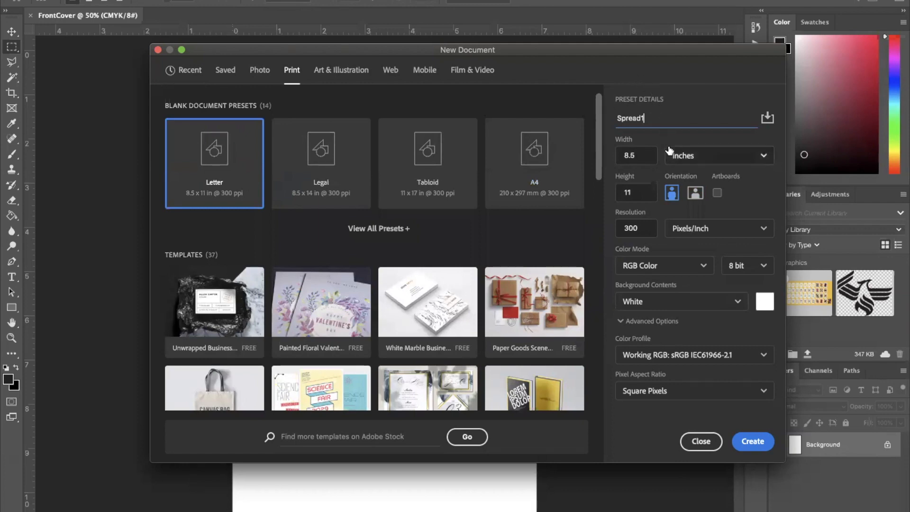
Set the Spread1 document's width to 13.5 in and its height to 10.5 in
{"action": "double_click", "coordinate": [642, 155]}
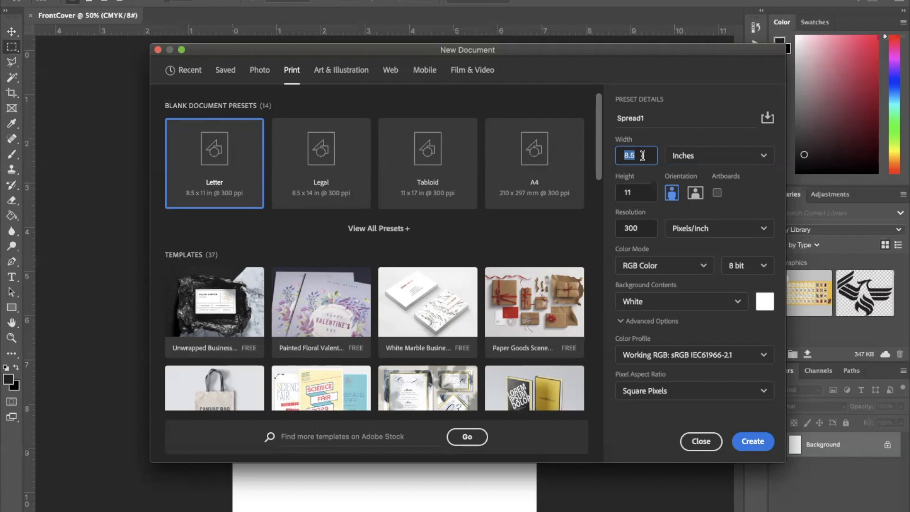
{"action": "type", "text": "13."}
{"action": "key", "text": "Tab"}
{"action": "key", "text": "Tab"}
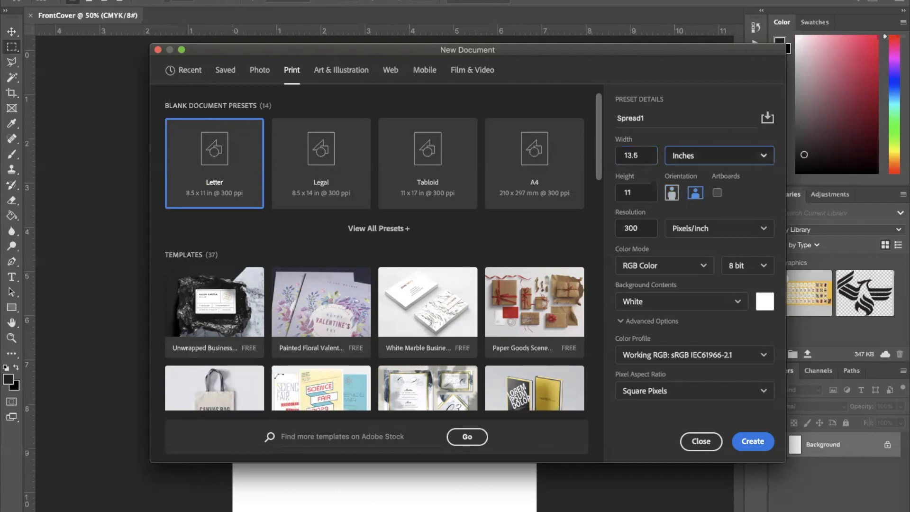
{"action": "type", "text": "10.5"}
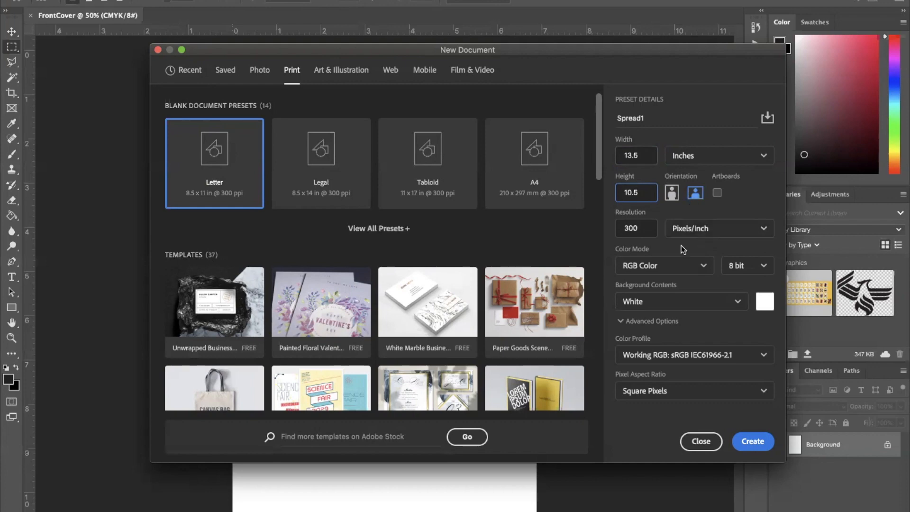
Set Spread1 to CMYK Color with the Don't Color Manage profile and create the document
{"action": "left_click", "coordinate": [659, 267]}
{"action": "left_click", "coordinate": [643, 351]}
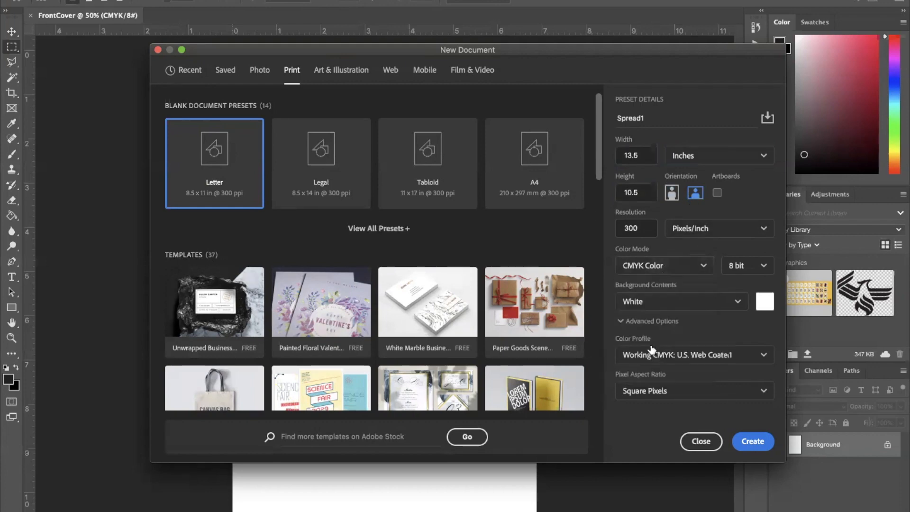
{"action": "left_click", "coordinate": [674, 356]}
{"action": "left_click", "coordinate": [654, 332]}
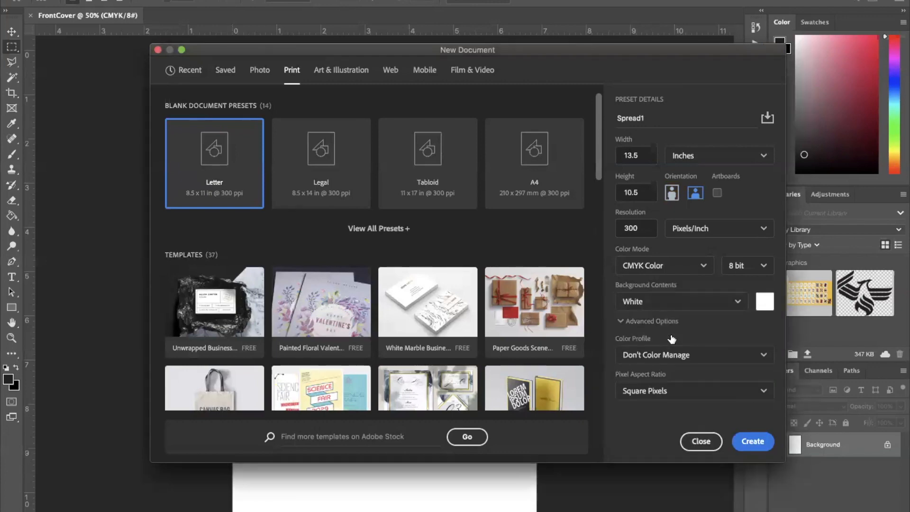
{"action": "left_click", "coordinate": [750, 441]}
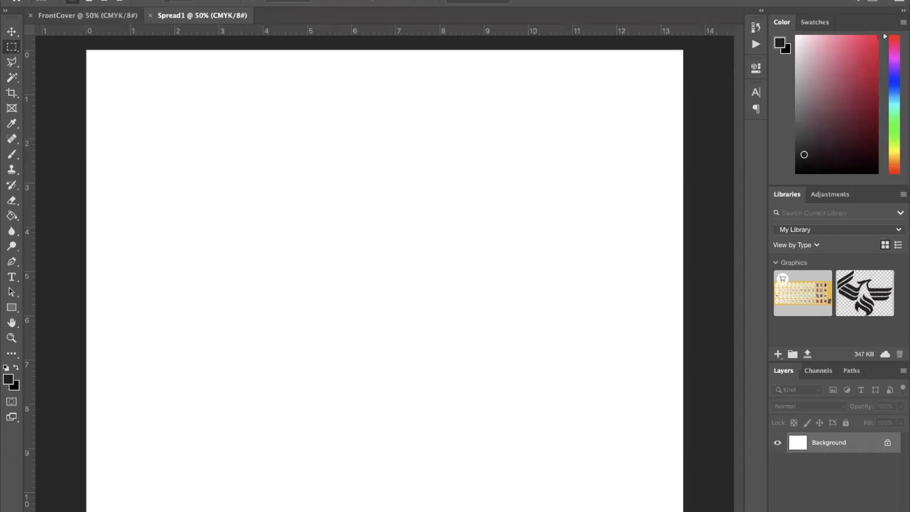
Start a further new document from the print presets and name it Spread2
{"action": "left_click", "coordinate": [52, 0]}
{"action": "left_click", "coordinate": [64, 0]}
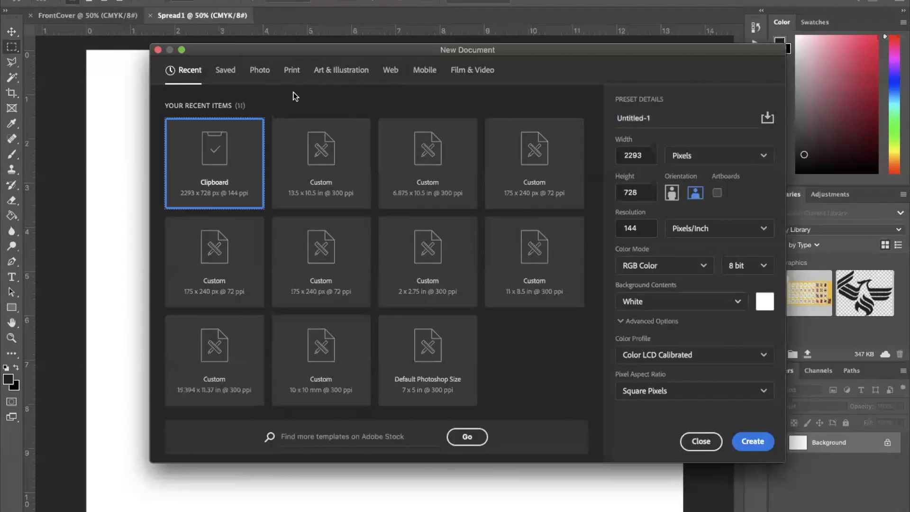
{"action": "left_click", "coordinate": [291, 69]}
{"action": "left_click", "coordinate": [677, 122]}
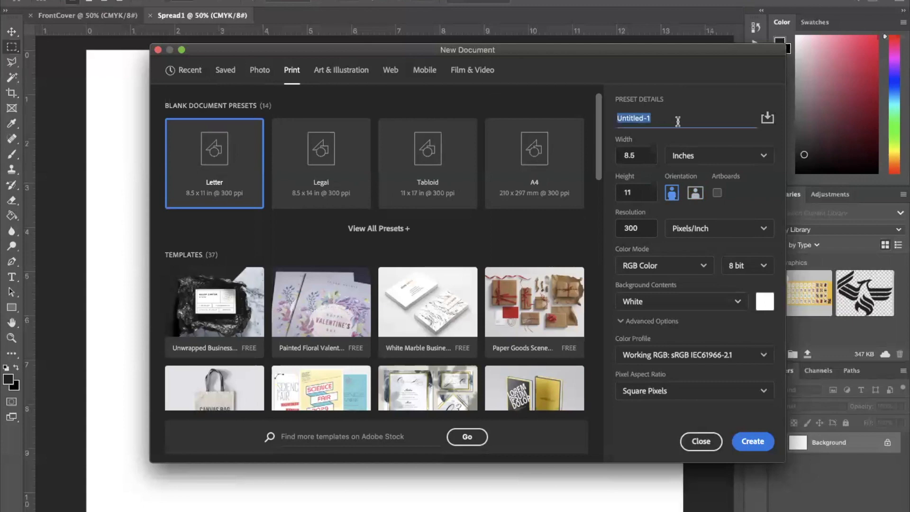
{"action": "type", "text": "Spread2"}
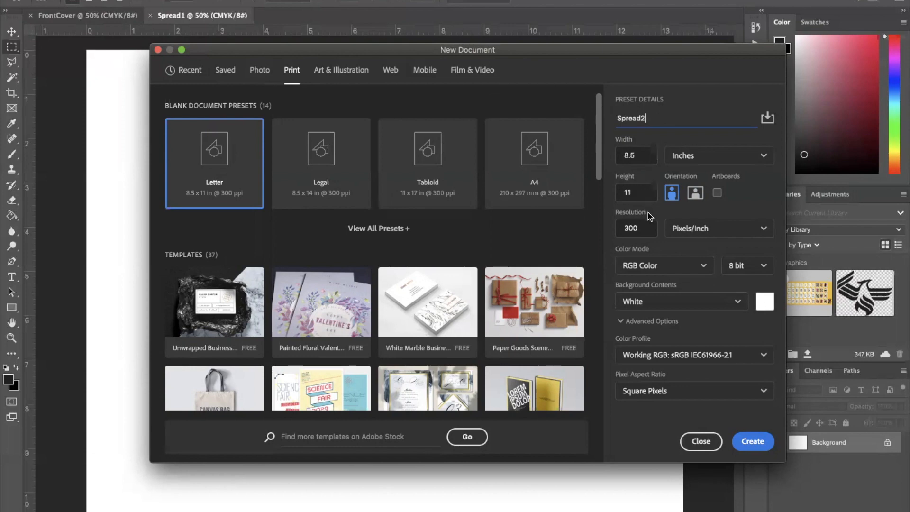
Set the Spread2 document's width to 13.5 in and its height to 10.5 in
{"action": "left_click", "coordinate": [644, 158]}
{"action": "type", "text": "13.5"}
{"action": "key", "text": "Tab"}
{"action": "key", "text": "Tab"}
{"action": "type", "text": "10"}
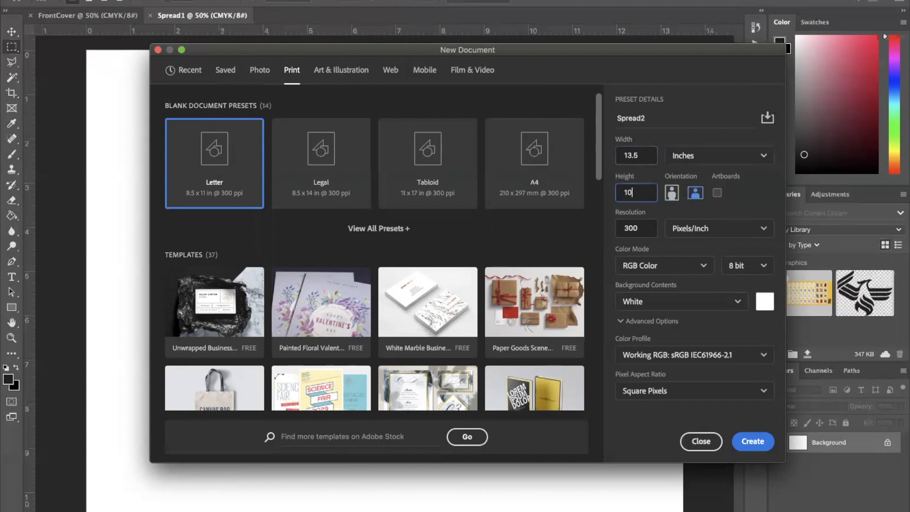
{"action": "type", "text": ".5"}
{"action": "key", "text": "Tab"}
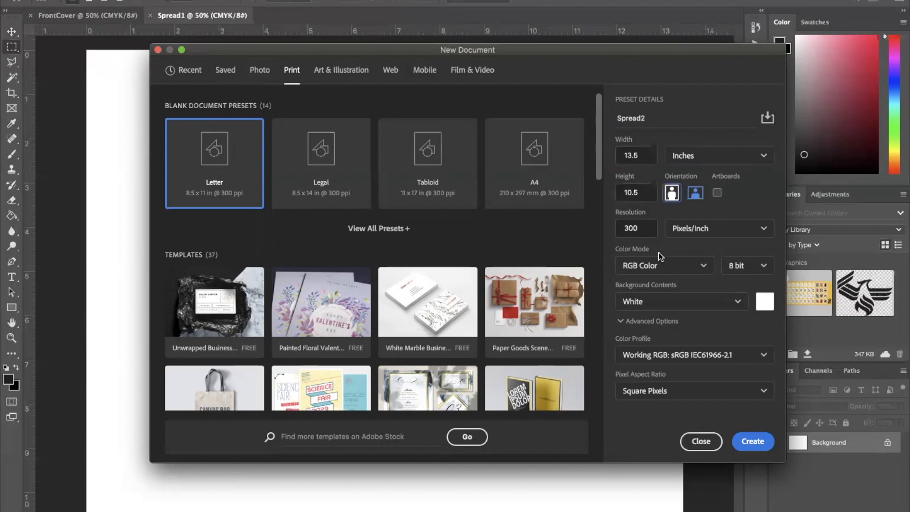
Set Spread2 to CMYK Color with the Don't Color Manage profile and create the document
{"action": "left_click", "coordinate": [661, 273]}
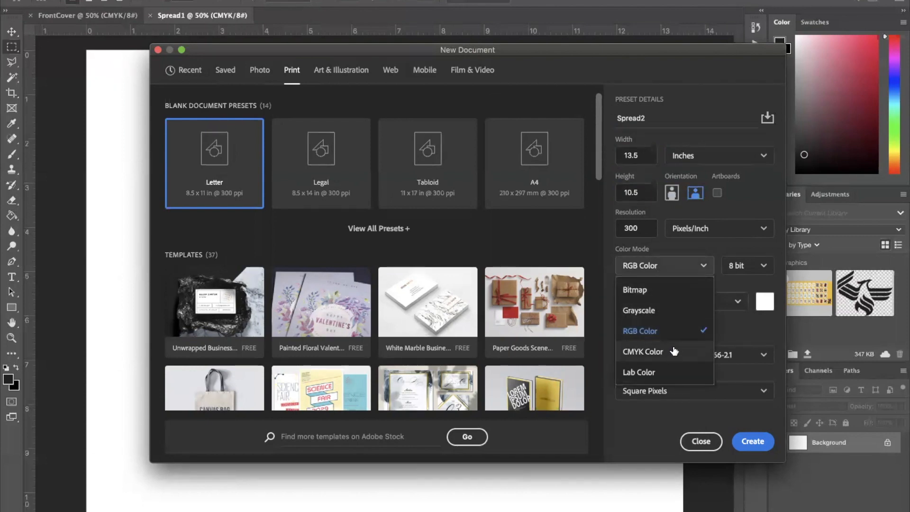
{"action": "left_click", "coordinate": [666, 350]}
{"action": "left_click", "coordinate": [678, 351]}
{"action": "left_click", "coordinate": [668, 329]}
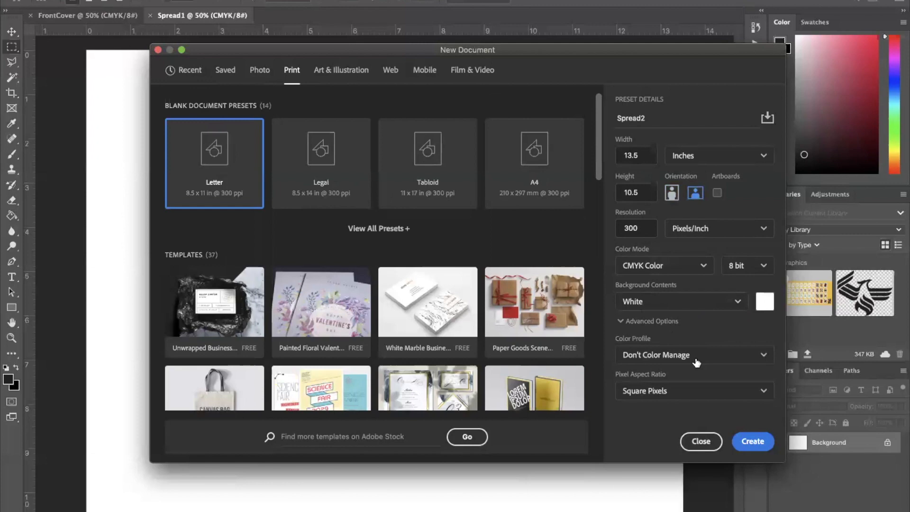
{"action": "left_click", "coordinate": [752, 441]}
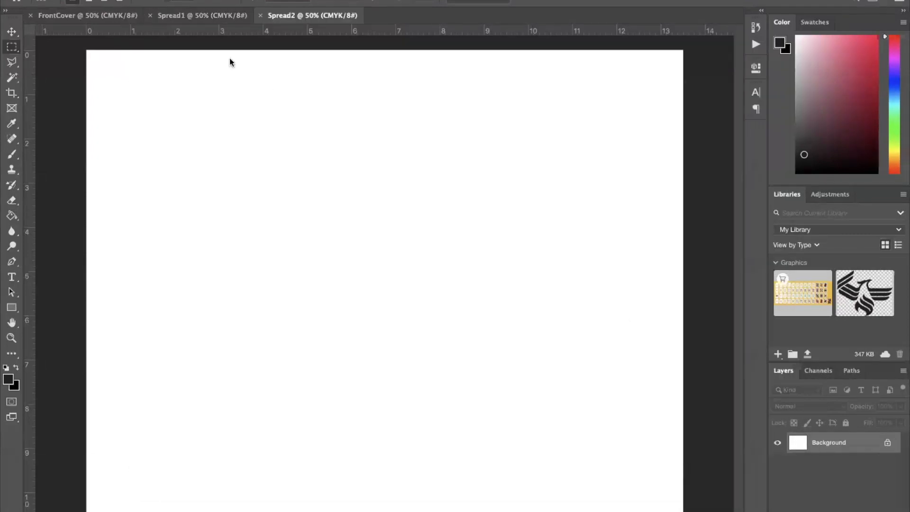
Start another new document from the print presets and name it Spread3
{"action": "left_click", "coordinate": [53, 0]}
{"action": "left_click", "coordinate": [63, 0]}
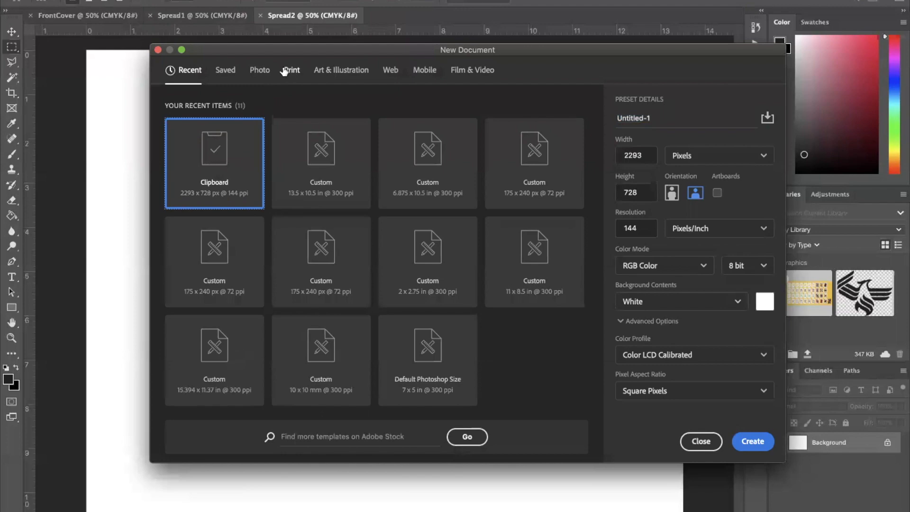
{"action": "left_click", "coordinate": [290, 70]}
{"action": "left_click", "coordinate": [677, 118]}
{"action": "type", "text": "Spread3"}
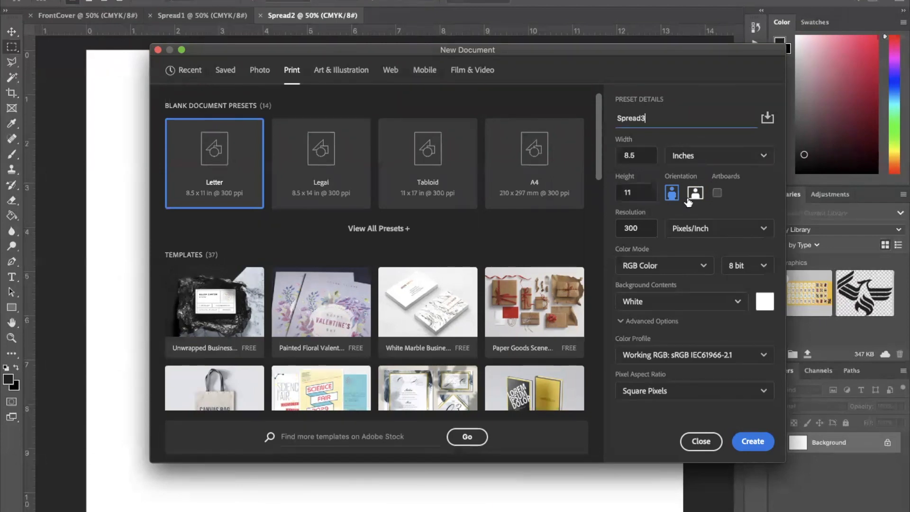
Set the Spread3 document's width to 13.5 in and its height to 10.5 in
{"action": "key", "text": "Tab"}
{"action": "type", "text": "13.5"}
{"action": "key", "text": "Tab"}
{"action": "key", "text": "Tab"}
{"action": "type", "text": "10.5"}
{"action": "key", "text": "Tab"}
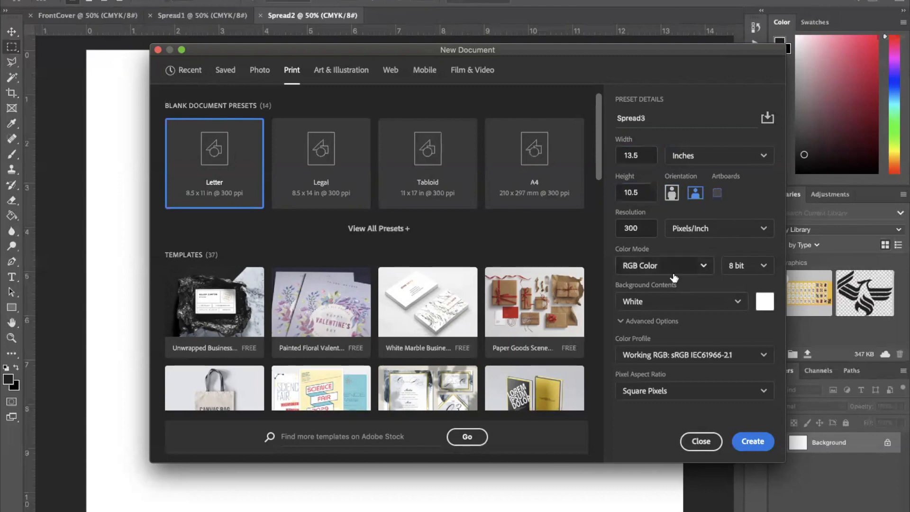
Set Spread3 to CMYK Color with the Don't Color Manage profile and create the document
{"action": "left_click", "coordinate": [673, 273]}
{"action": "left_click", "coordinate": [656, 349]}
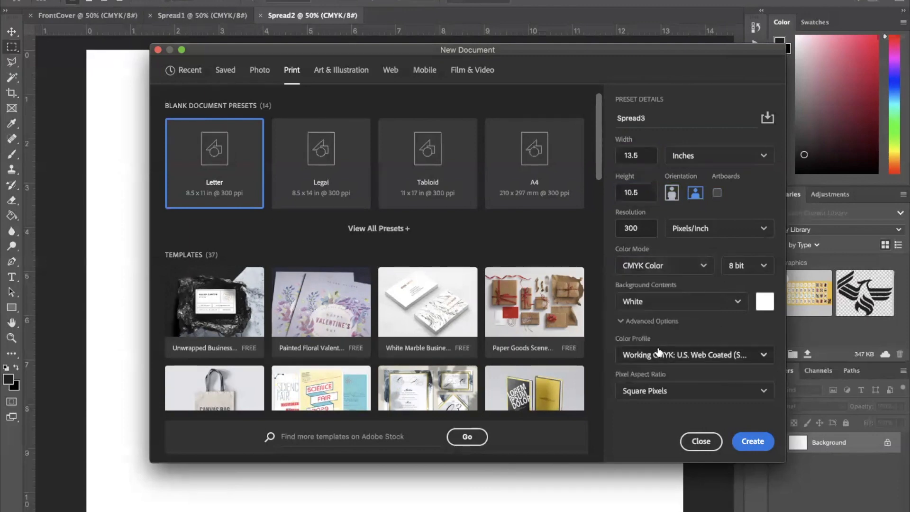
{"action": "left_click", "coordinate": [659, 352]}
{"action": "left_click", "coordinate": [661, 332]}
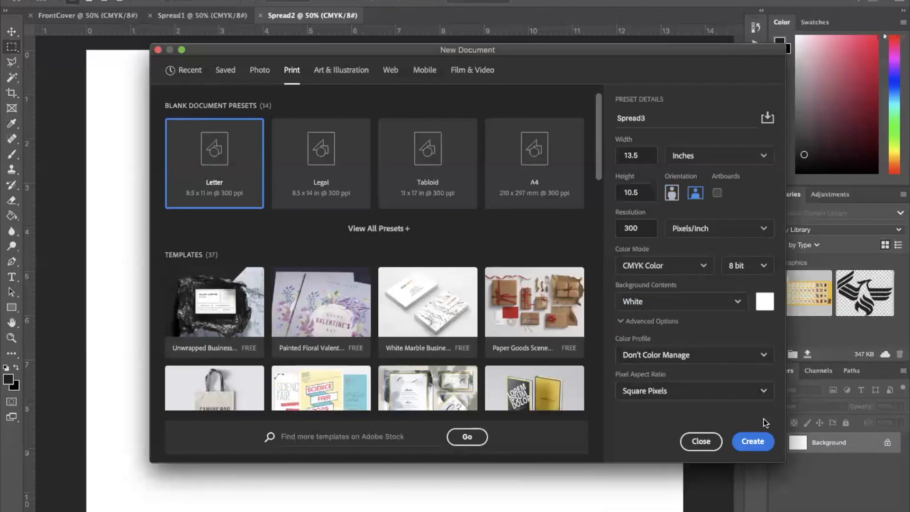
{"action": "left_click", "coordinate": [752, 441]}
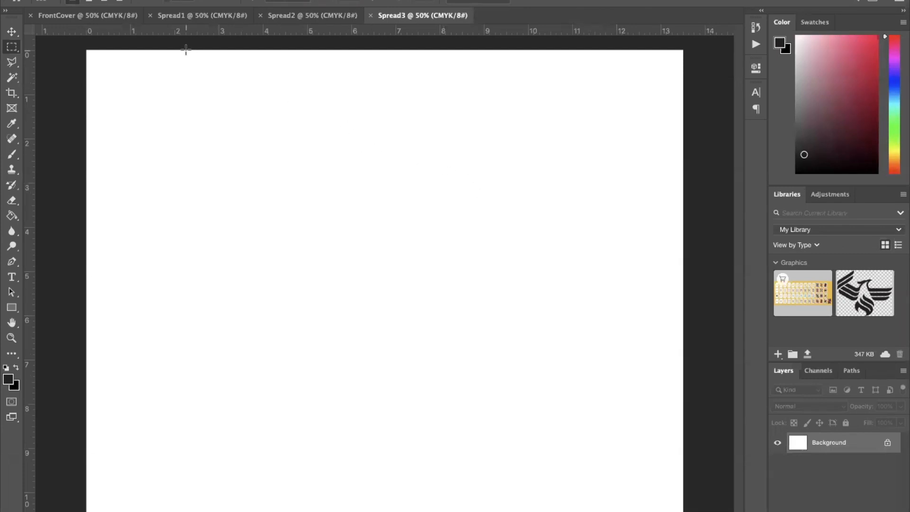
Start one more new document from the print presets and name it BackCover
{"action": "left_click", "coordinate": [51, 0]}
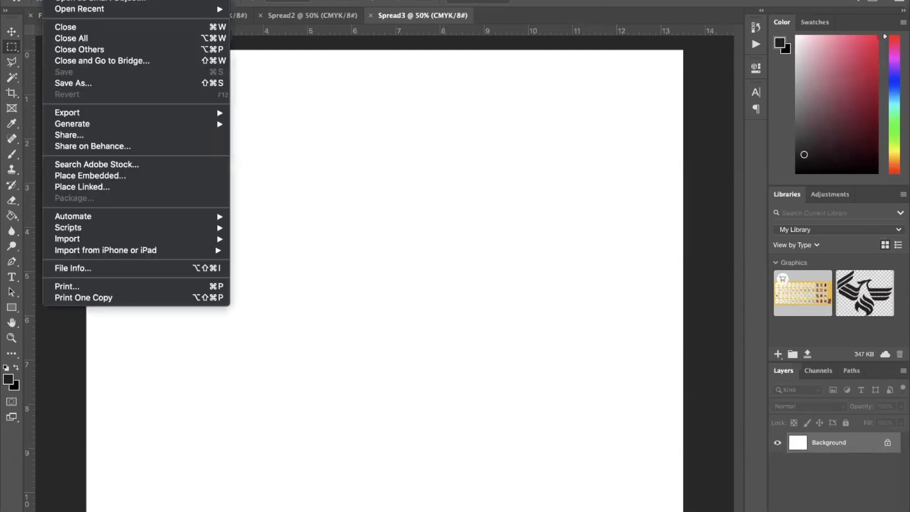
{"action": "left_click", "coordinate": [64, 0]}
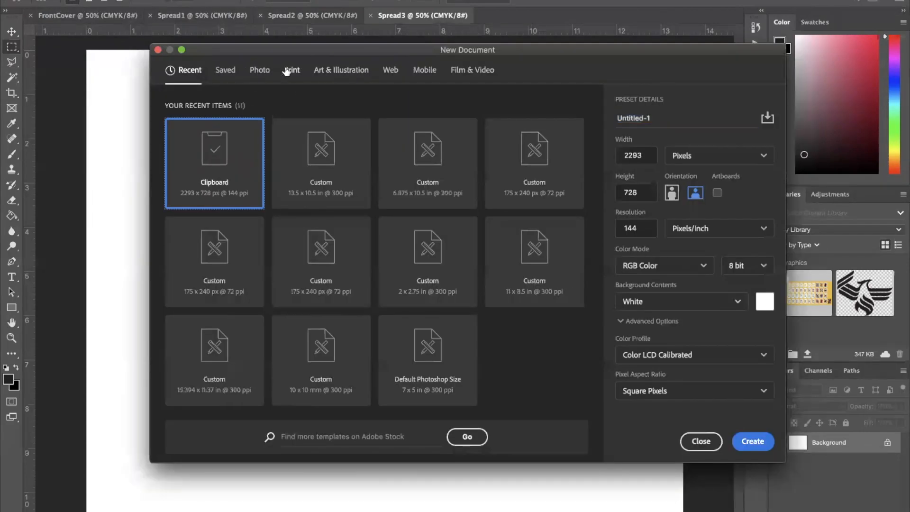
{"action": "left_click", "coordinate": [287, 71]}
{"action": "left_click", "coordinate": [671, 120]}
{"action": "type", "text": "BackCover"}
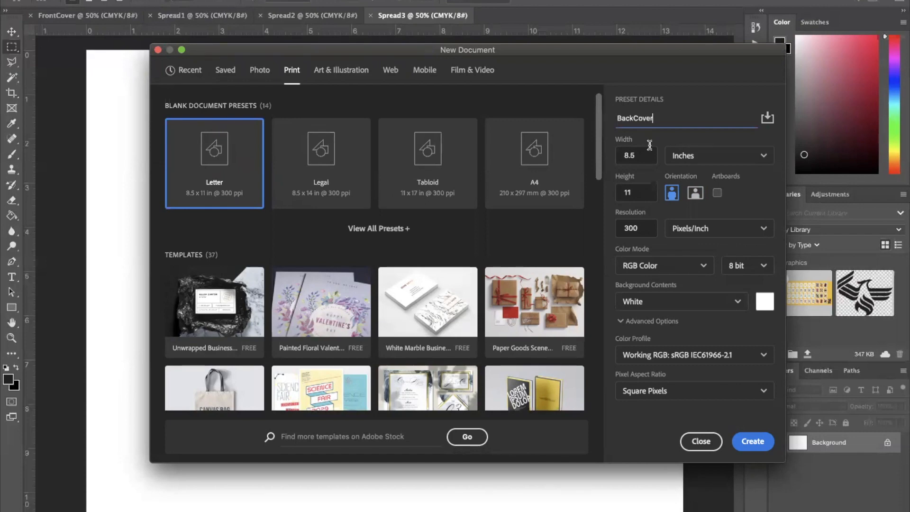
Set the BackCover document's width to 6.875 in and its height to 10.5 in
{"action": "key", "text": "Tab"}
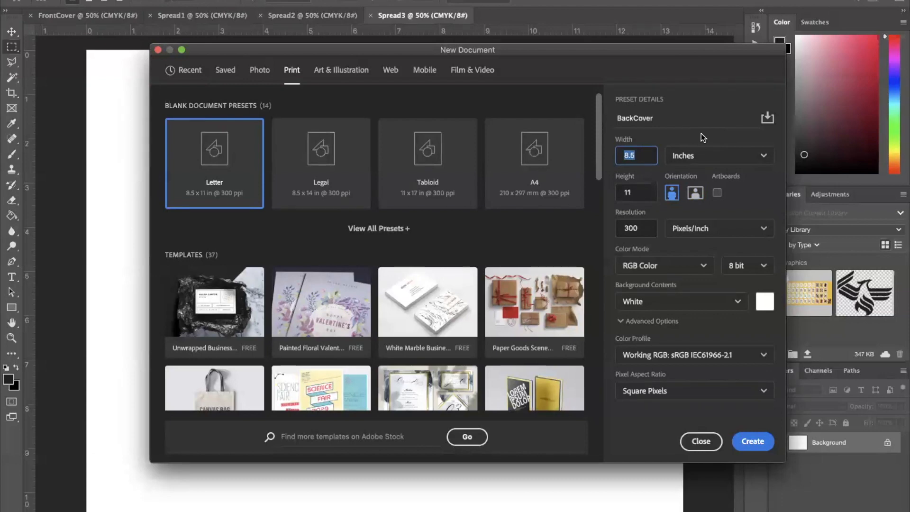
{"action": "type", "text": "6.875"}
{"action": "key", "text": "Tab"}
{"action": "key", "text": "Tab"}
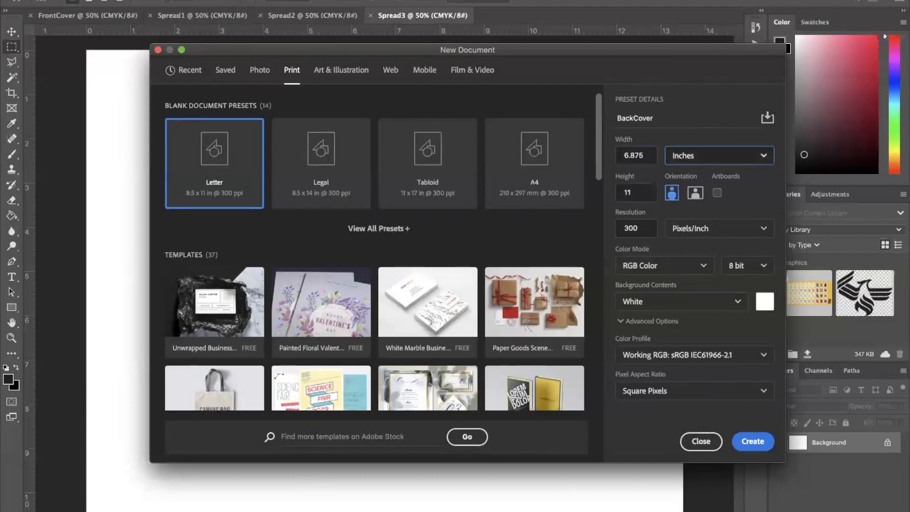
{"action": "type", "text": "10.5"}
{"action": "key", "text": "Tab"}
Set BackCover to CMYK Color with the Don't Color Manage profile and create the document
{"action": "left_click", "coordinate": [664, 266]}
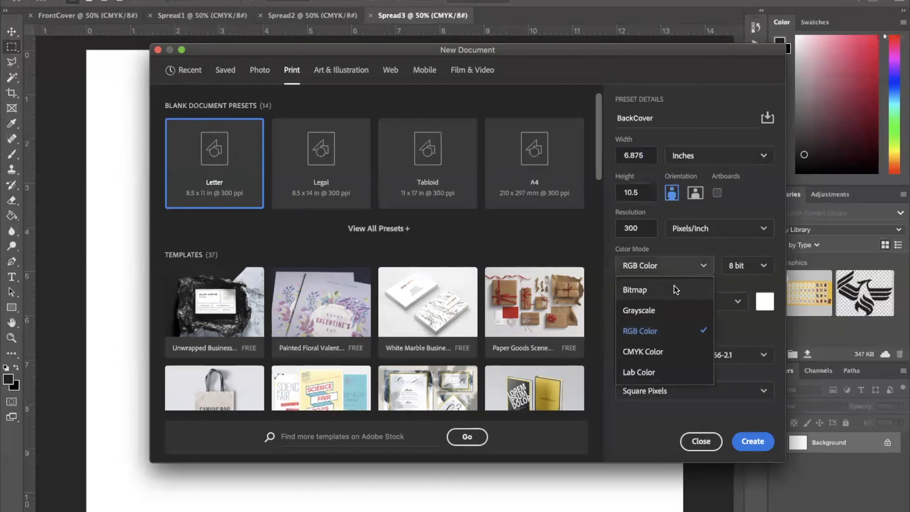
{"action": "left_click", "coordinate": [657, 351]}
{"action": "left_click", "coordinate": [657, 354]}
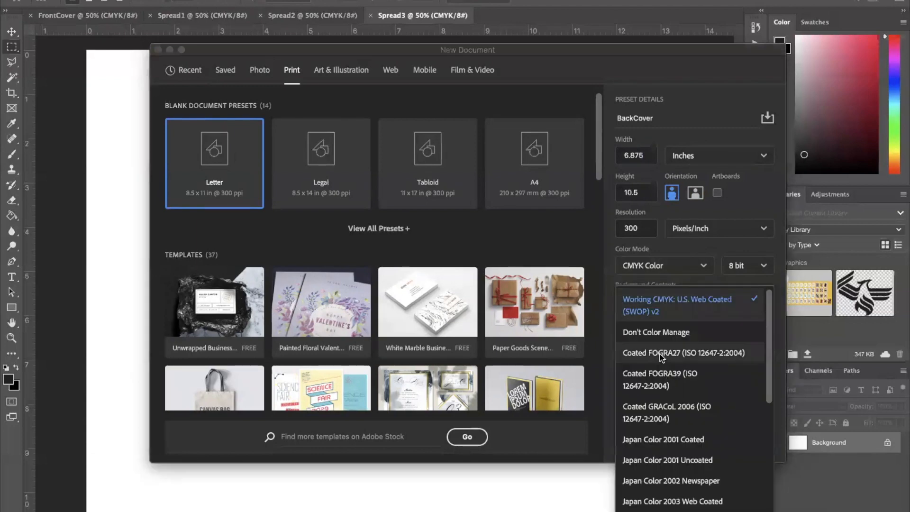
{"action": "left_click", "coordinate": [660, 330]}
{"action": "left_click", "coordinate": [752, 441]}
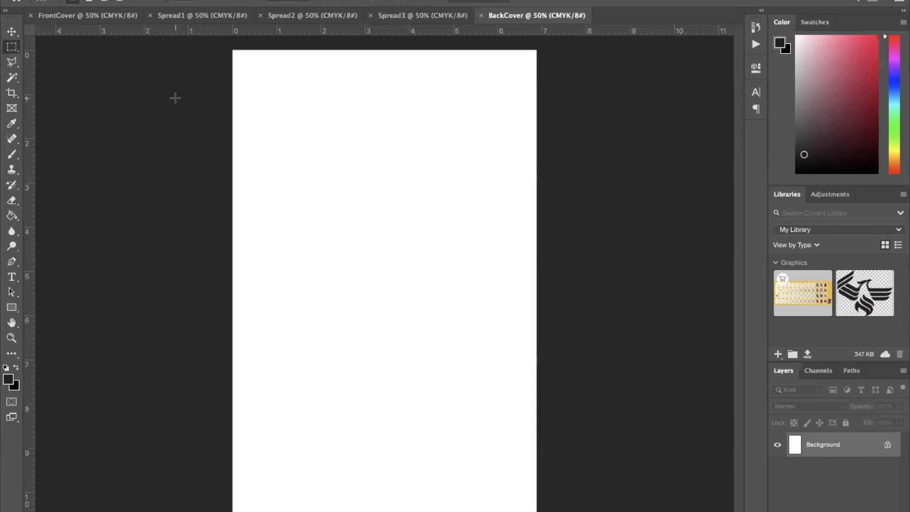
Review the open documents in order, from FrontCover through Spread1, Spread2 and Spread3 to BackCover
{"action": "left_click", "coordinate": [106, 14]}
{"action": "left_click", "coordinate": [199, 15]}
{"action": "left_click", "coordinate": [292, 15]}
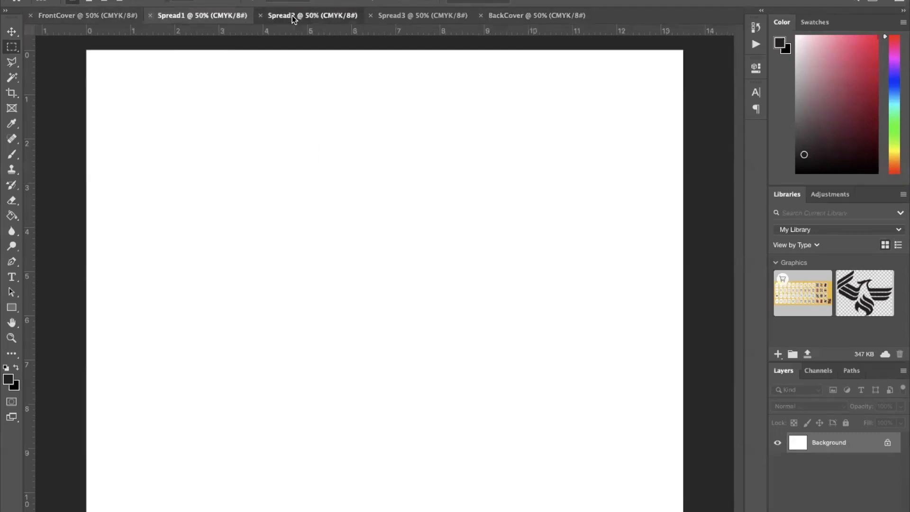
{"action": "left_click", "coordinate": [410, 19]}
{"action": "left_click", "coordinate": [506, 18]}
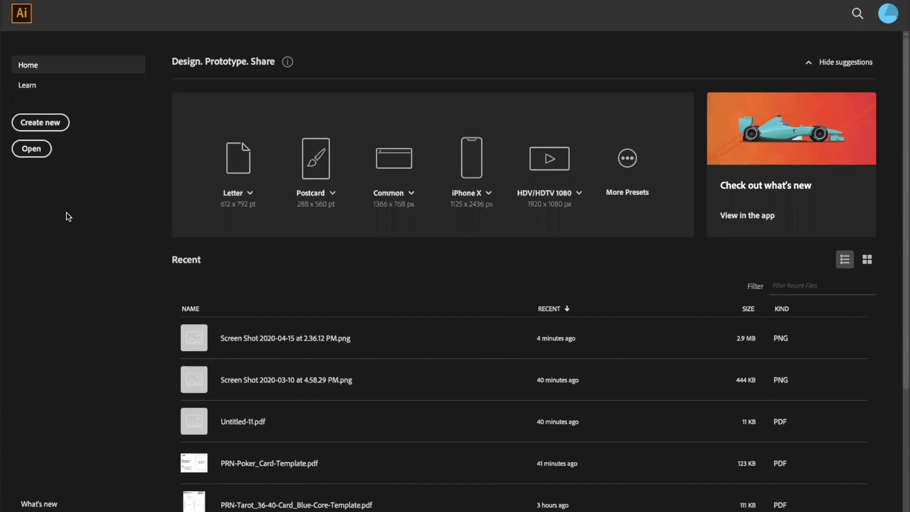
Switch to Illustrator and start a new document from the print presets, measured in inches
{"action": "left_click", "coordinate": [52, 127]}
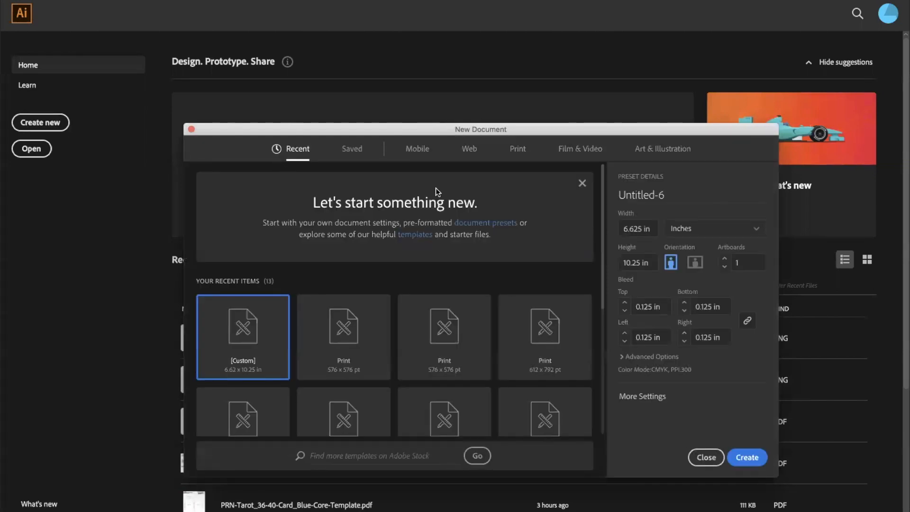
{"action": "left_click", "coordinate": [517, 149]}
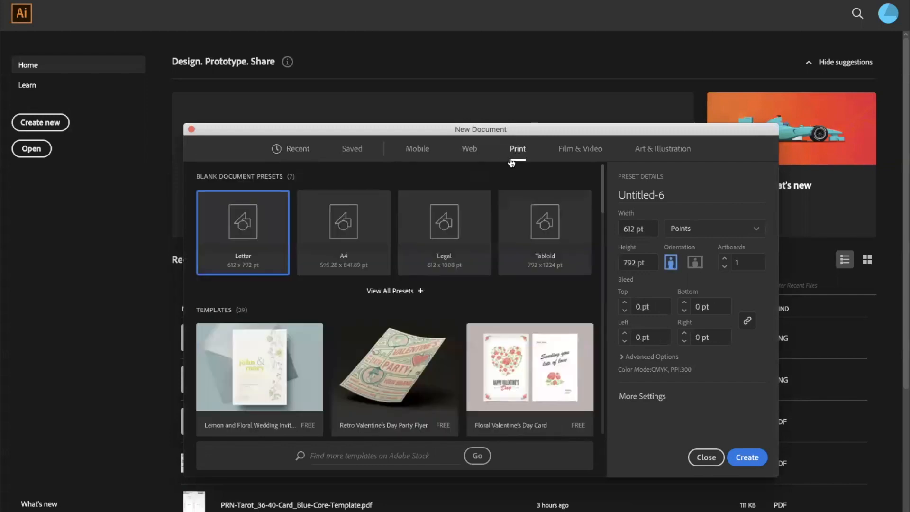
{"action": "left_click", "coordinate": [689, 229]}
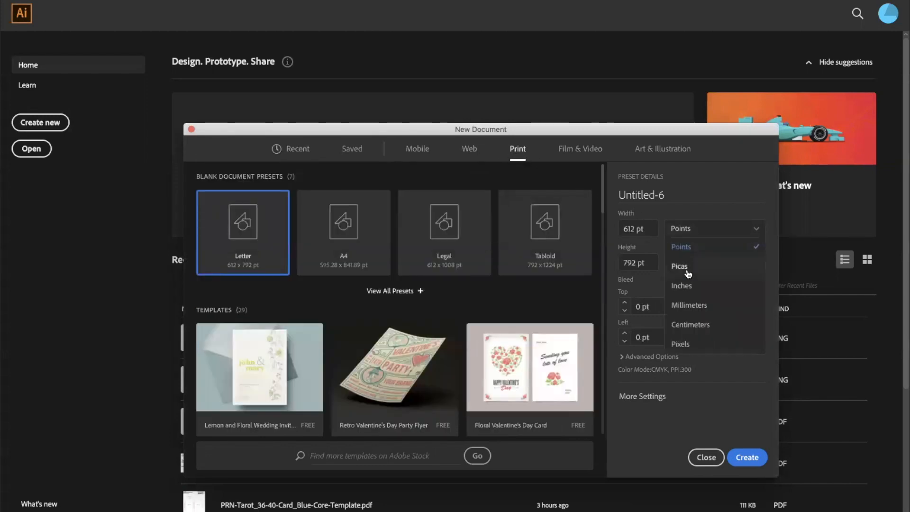
{"action": "left_click", "coordinate": [687, 286]}
Set the new Illustrator document's width to 6.625 in and its height to 10.25 in
{"action": "left_click", "coordinate": [644, 227]}
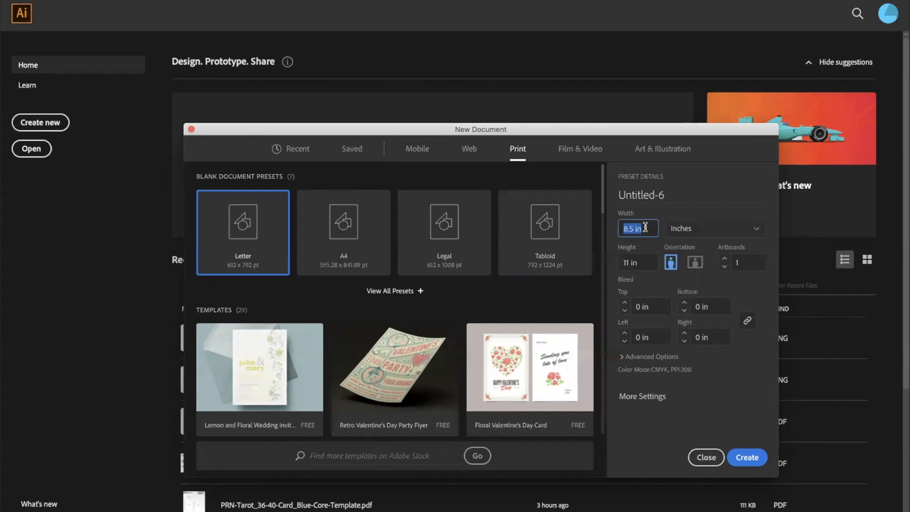
{"action": "type", "text": "6.625"}
{"action": "key", "text": "Tab"}
{"action": "type", "text": "10"}
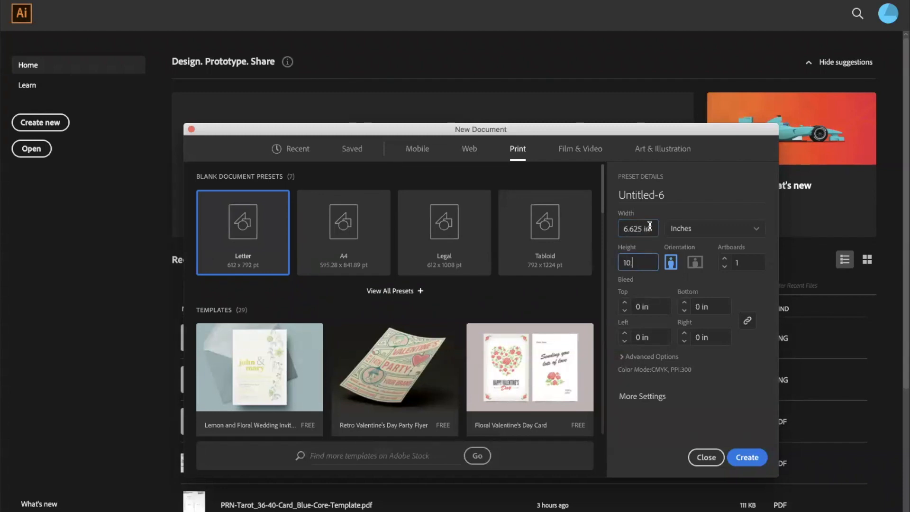
{"action": "type", "text": ".25"}
Set the document's bleed to 0.125 in on all four sides
{"action": "left_click", "coordinate": [654, 306]}
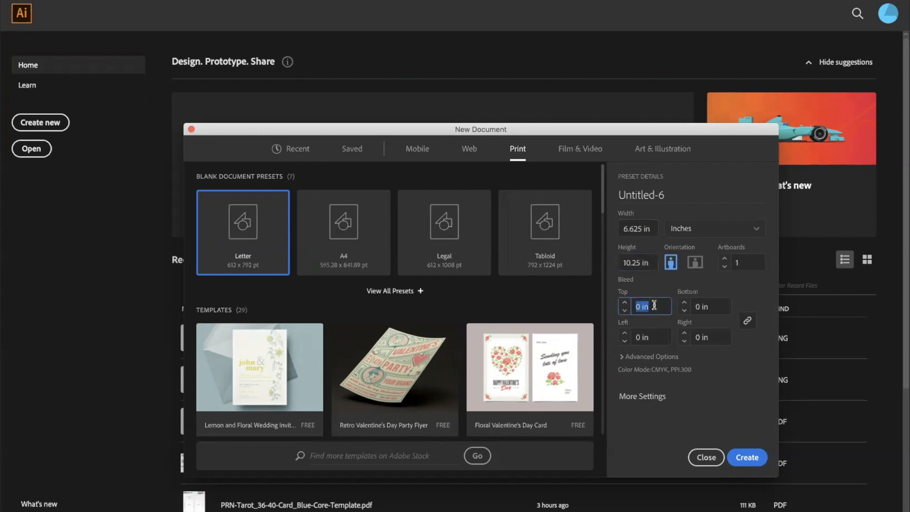
{"action": "type", "text": ".125"}
{"action": "key", "text": "Tab"}
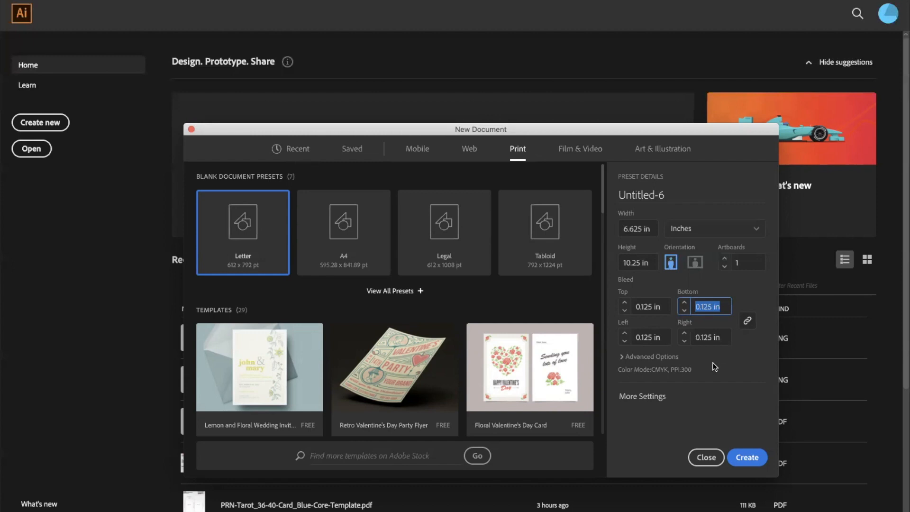
Choose High (300 ppi) raster effects in the advanced options, keeping CMYK Color, and create the document
{"action": "left_click", "coordinate": [669, 358]}
{"action": "left_click", "coordinate": [677, 338]}
{"action": "left_click", "coordinate": [671, 372]}
{"action": "left_click", "coordinate": [680, 372]}
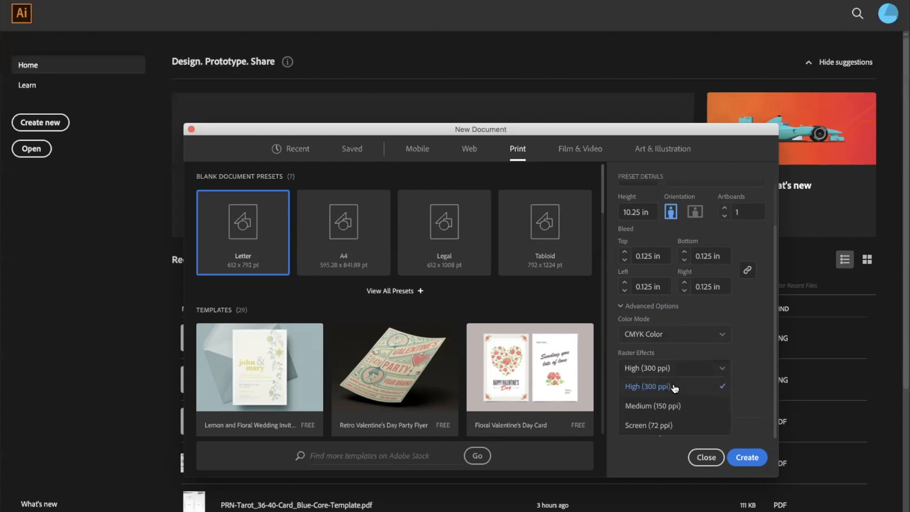
{"action": "left_click", "coordinate": [675, 388]}
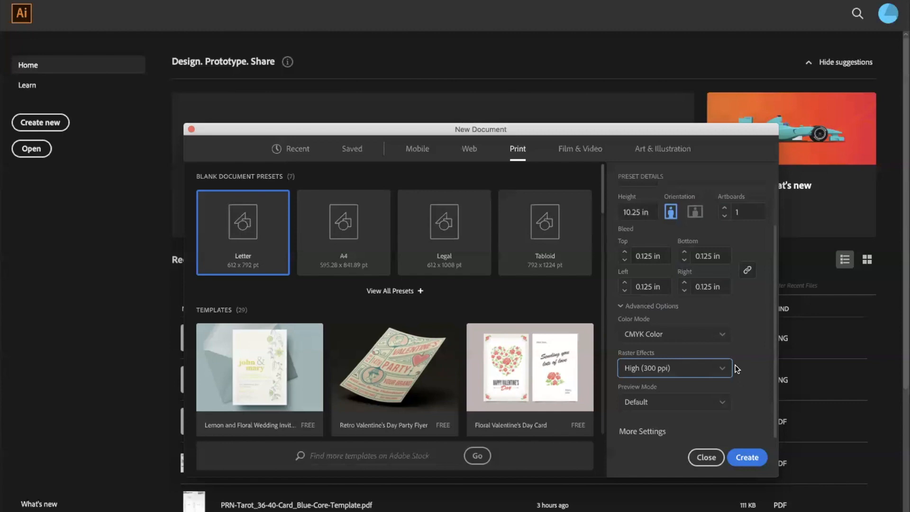
{"action": "left_click", "coordinate": [748, 457]}
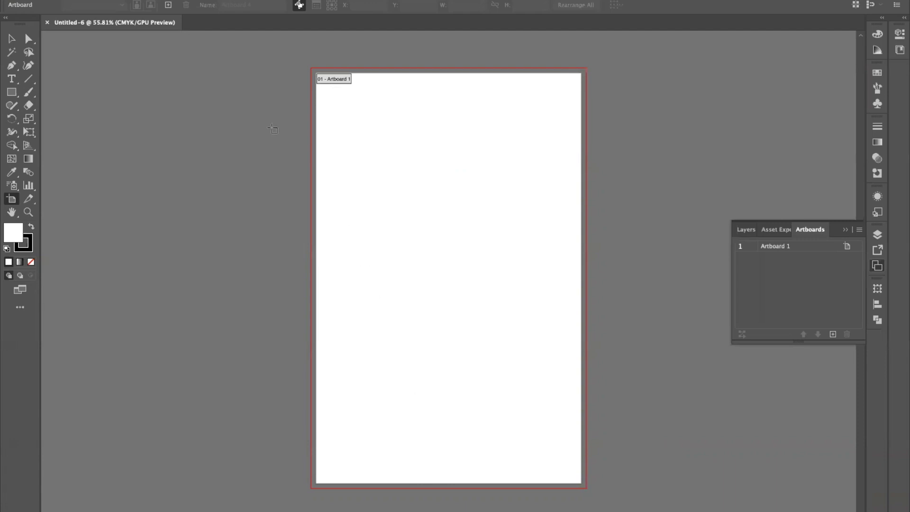
Hide the list of artboards and show it again
{"action": "left_click", "coordinate": [266, 0]}
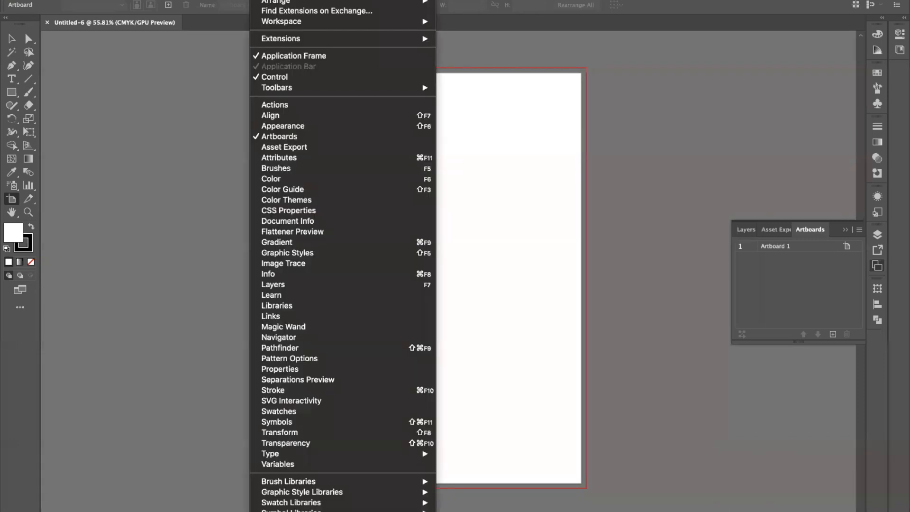
{"action": "left_click", "coordinate": [279, 137]}
{"action": "left_click", "coordinate": [266, 0]}
{"action": "left_click", "coordinate": [290, 137]}
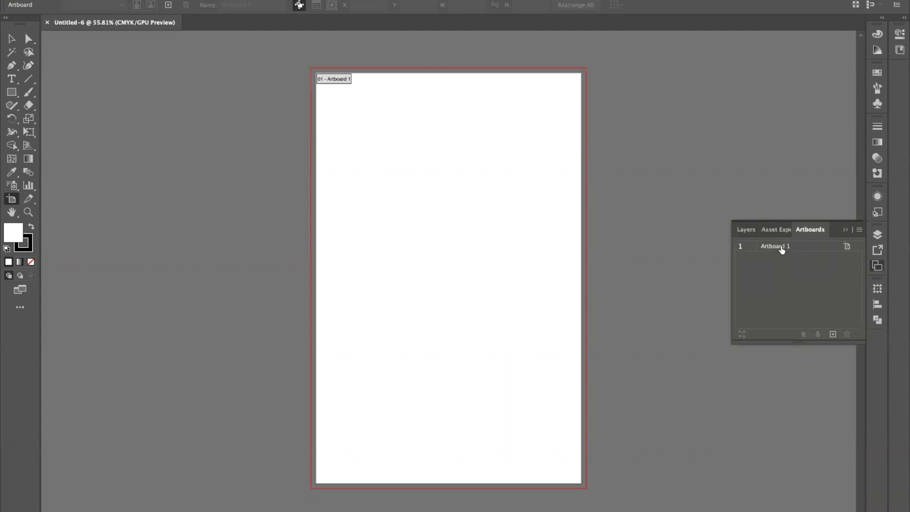
Select Artboard 1 without renaming it and add a second artboard of the same size beside it
{"action": "double_click", "coordinate": [781, 247]}
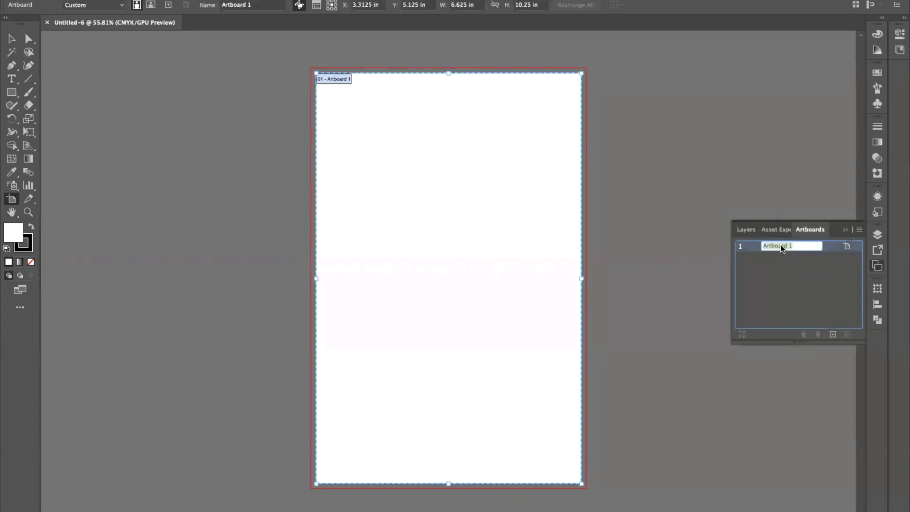
{"action": "left_click", "coordinate": [813, 276]}
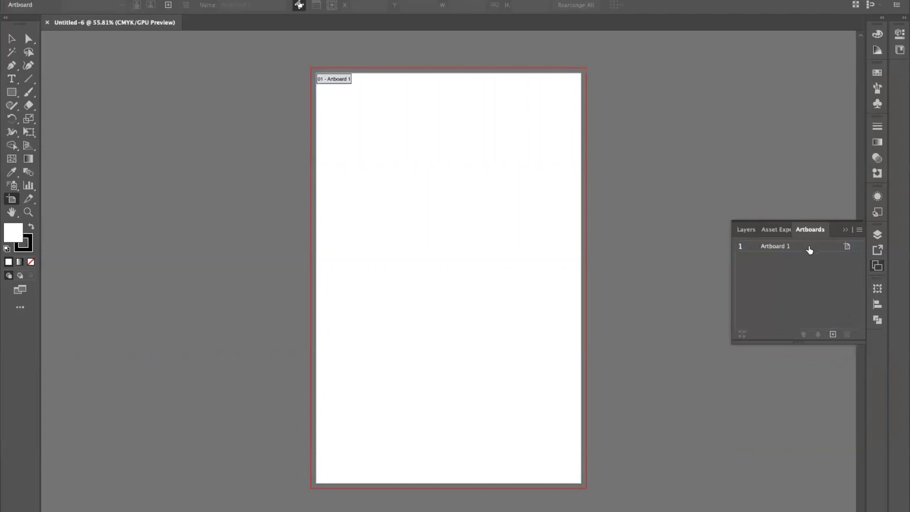
{"action": "left_click", "coordinate": [810, 250]}
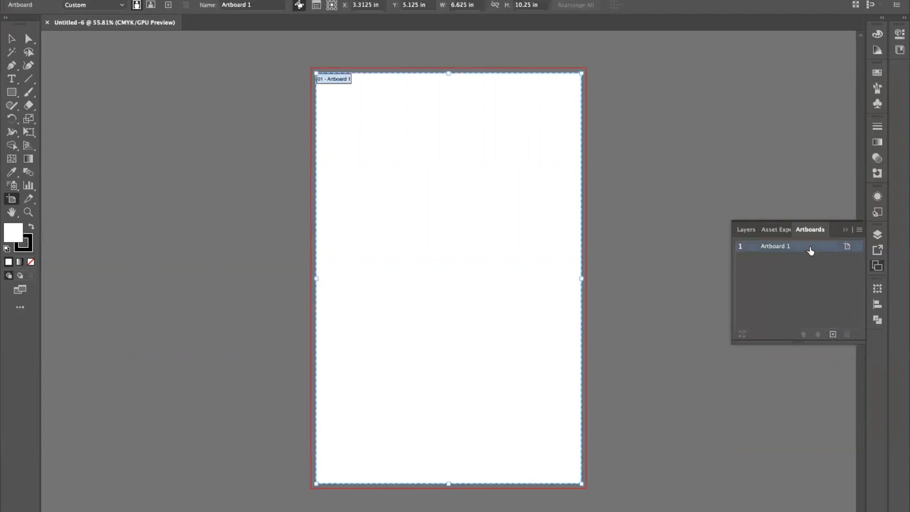
{"action": "left_click", "coordinate": [833, 334]}
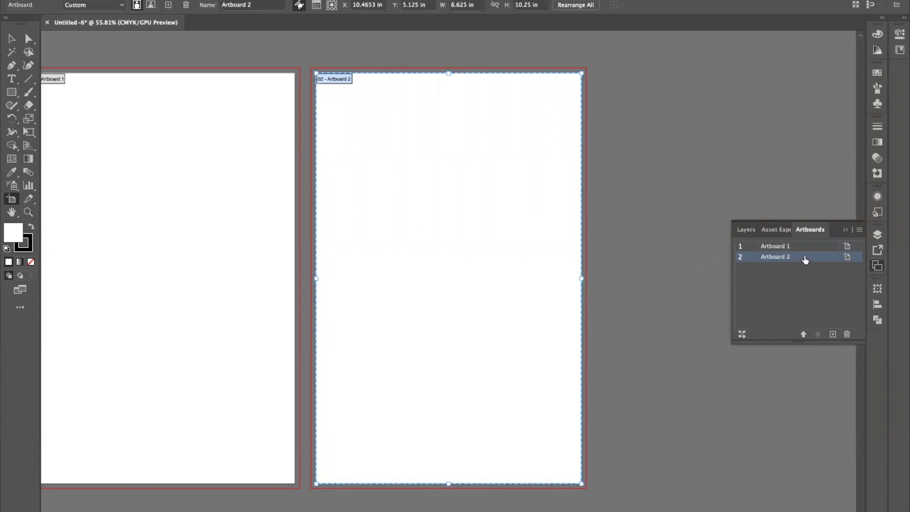
Set Artboard 2's width to 13.25 in and rearrange all artboards into a single row, moving artwork with them
{"action": "double_click", "coordinate": [805, 259]}
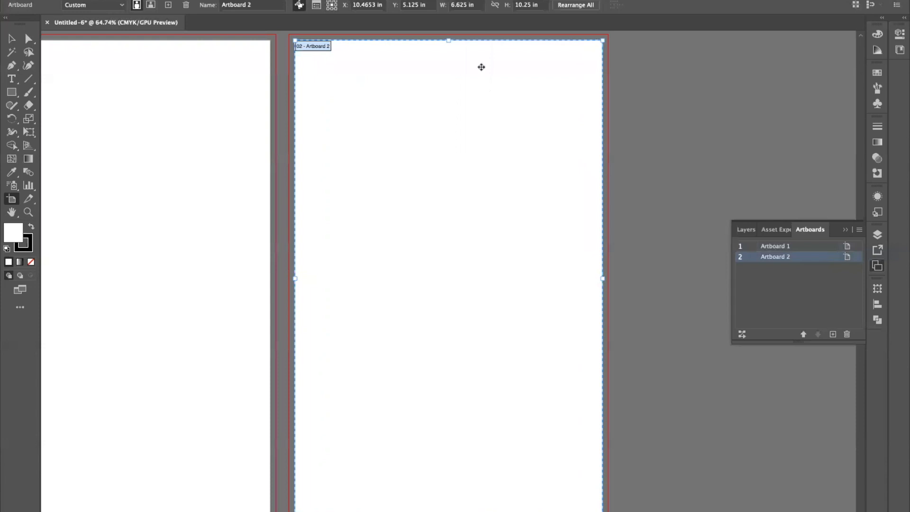
{"action": "left_click", "coordinate": [472, 4]}
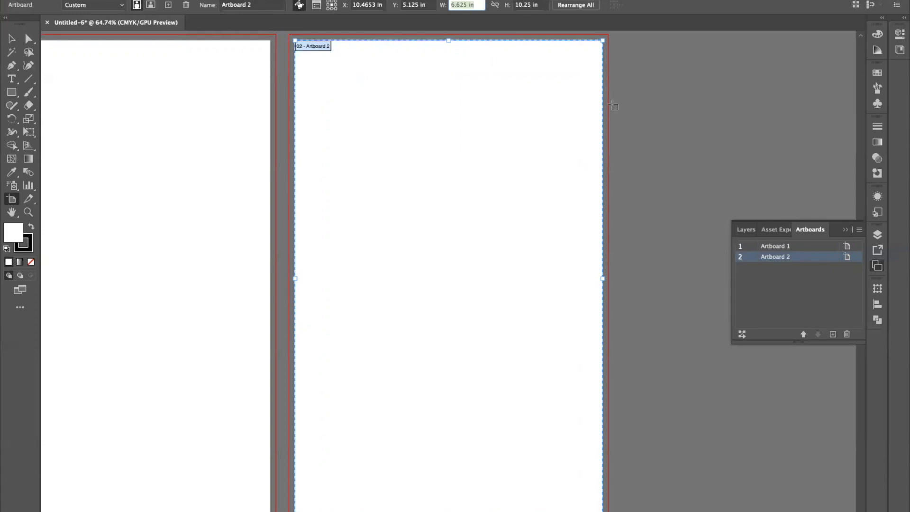
{"action": "type", "text": "13.25"}
{"action": "key", "text": "Return"}
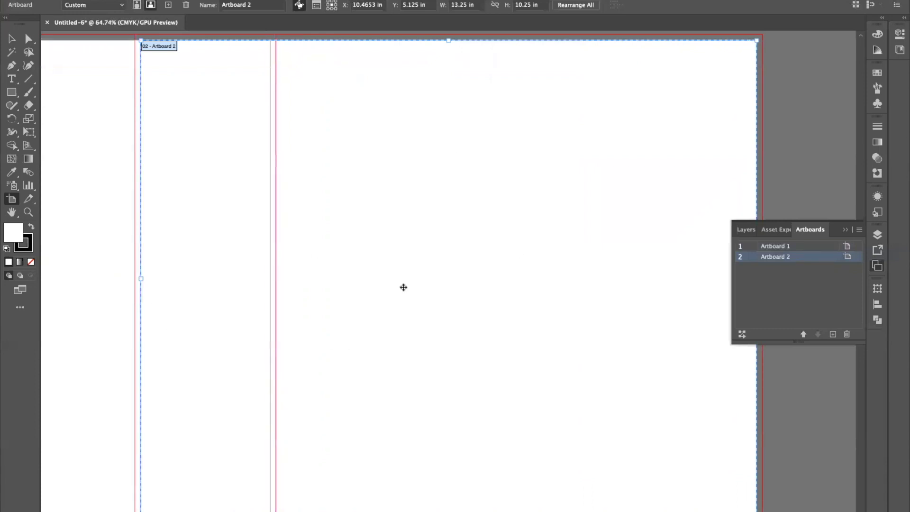
{"action": "left_click", "coordinate": [573, 6]}
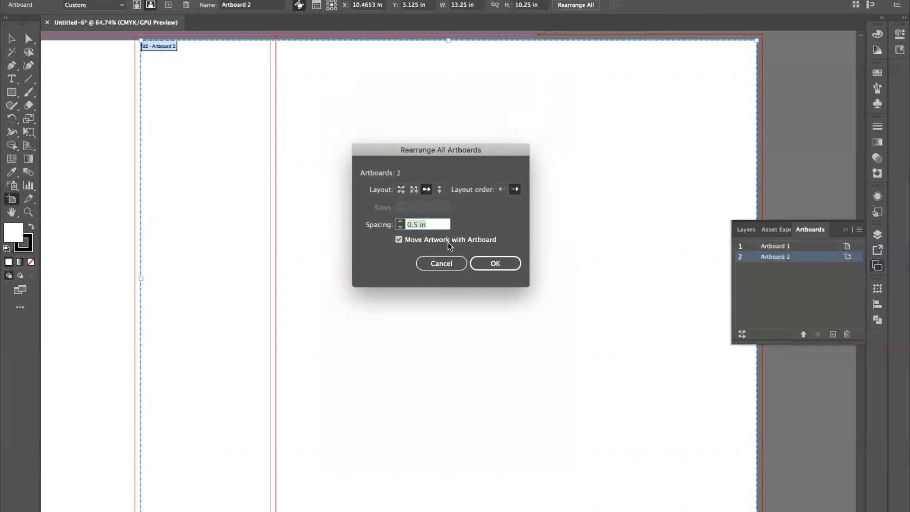
{"action": "left_click", "coordinate": [506, 264]}
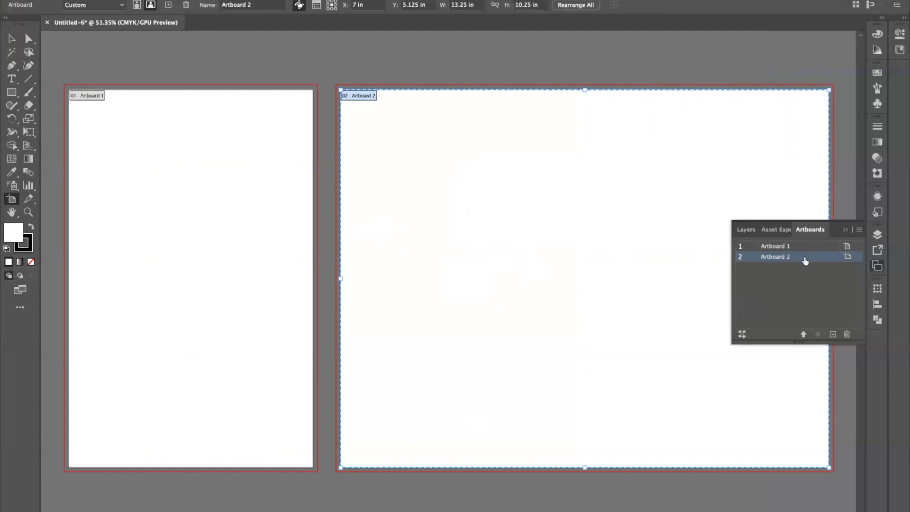
Add two more artboards the same size as Artboard 2 after it and select each in turn
{"action": "double_click", "coordinate": [804, 261]}
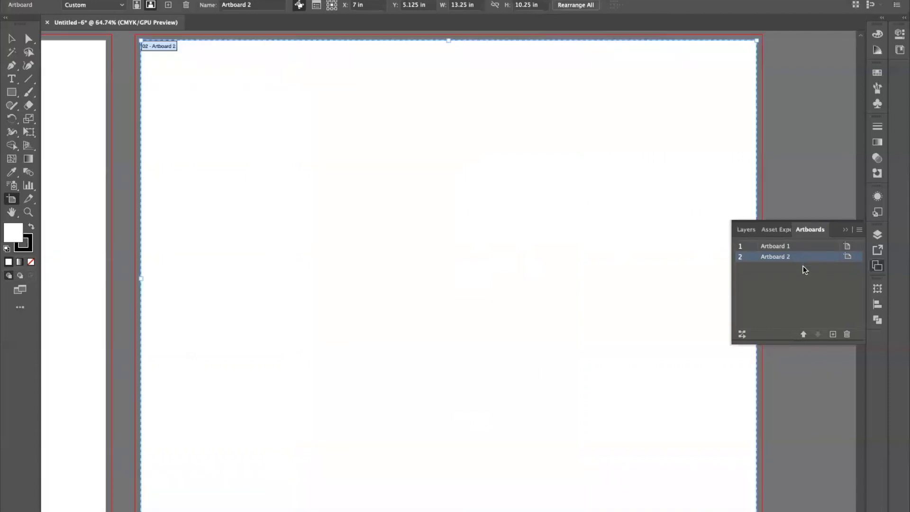
{"action": "left_click", "coordinate": [833, 335]}
{"action": "left_click", "coordinate": [833, 335]}
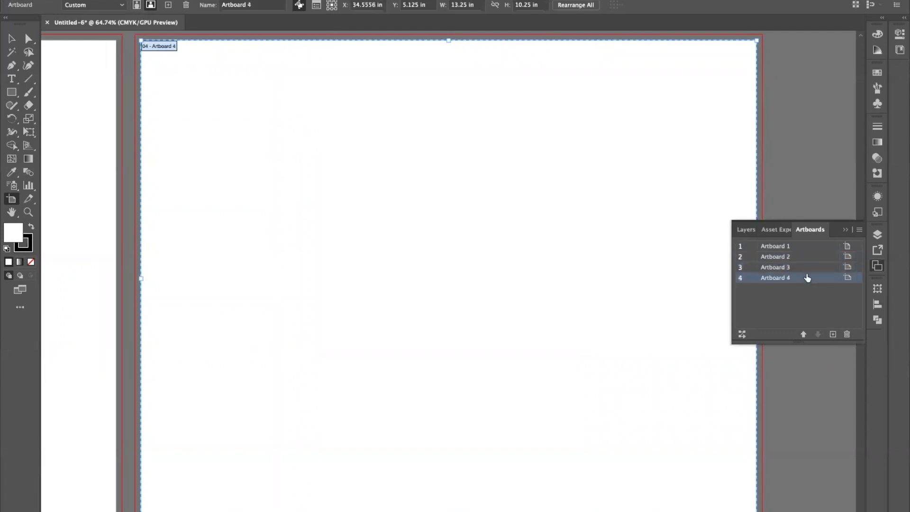
{"action": "left_click", "coordinate": [812, 269]}
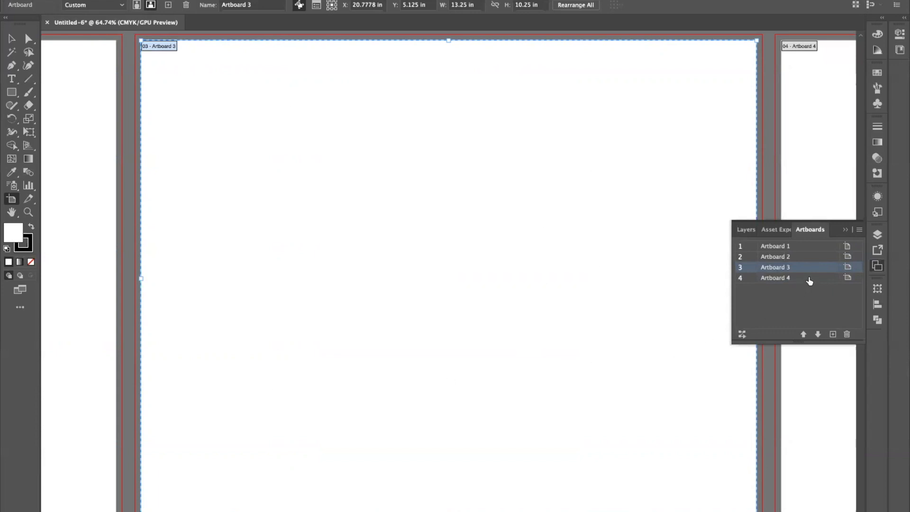
{"action": "left_click", "coordinate": [810, 280]}
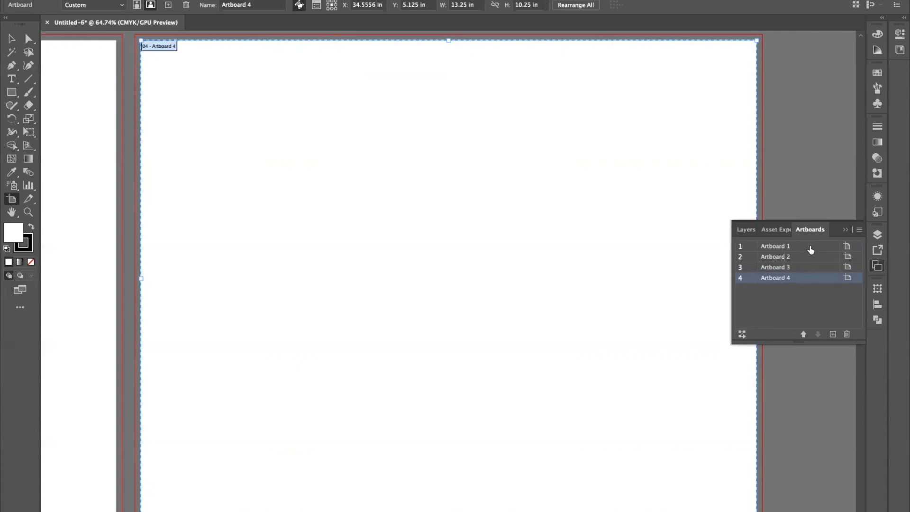
Add a single-page artboard the same size as Artboard 1 and move it to the end of the artboard order
{"action": "left_click", "coordinate": [810, 248]}
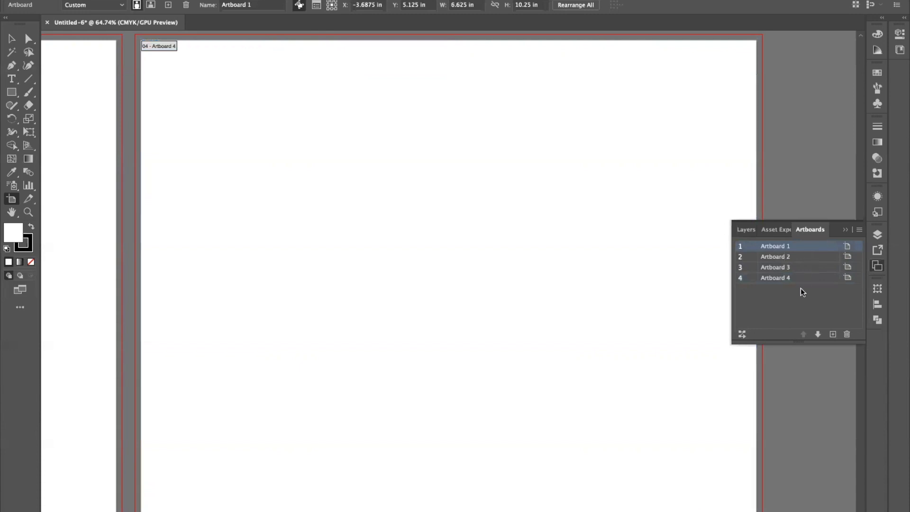
{"action": "left_click", "coordinate": [833, 334]}
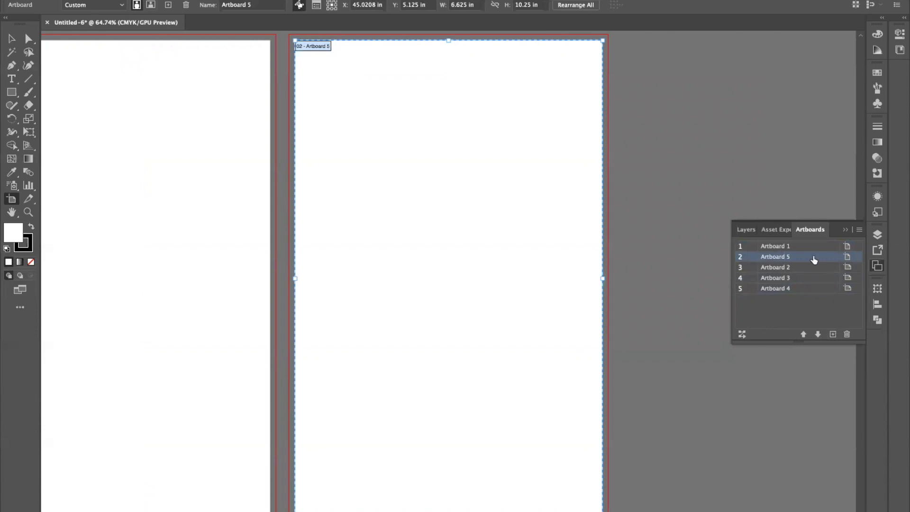
{"action": "left_click_drag", "start_coordinate": [814, 259], "coordinate": [806, 303]}
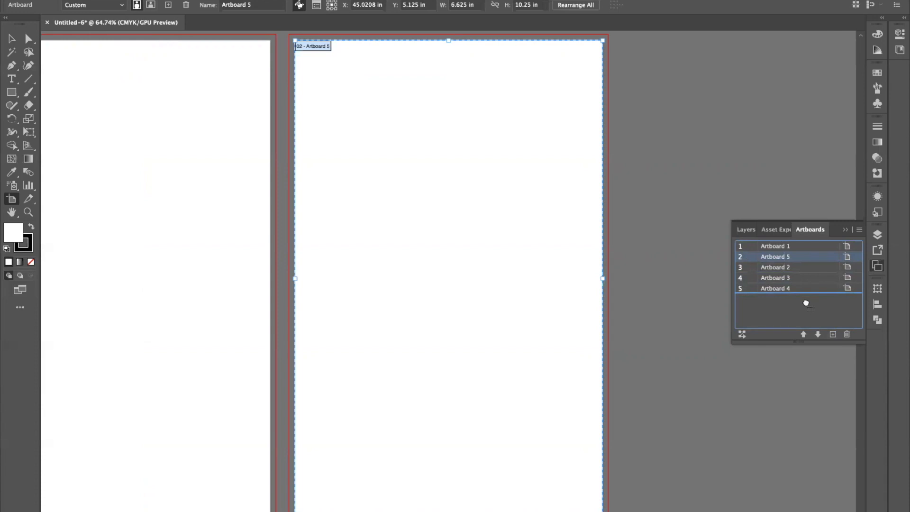
{"action": "left_click_drag", "start_coordinate": [806, 303], "coordinate": [806, 305]}
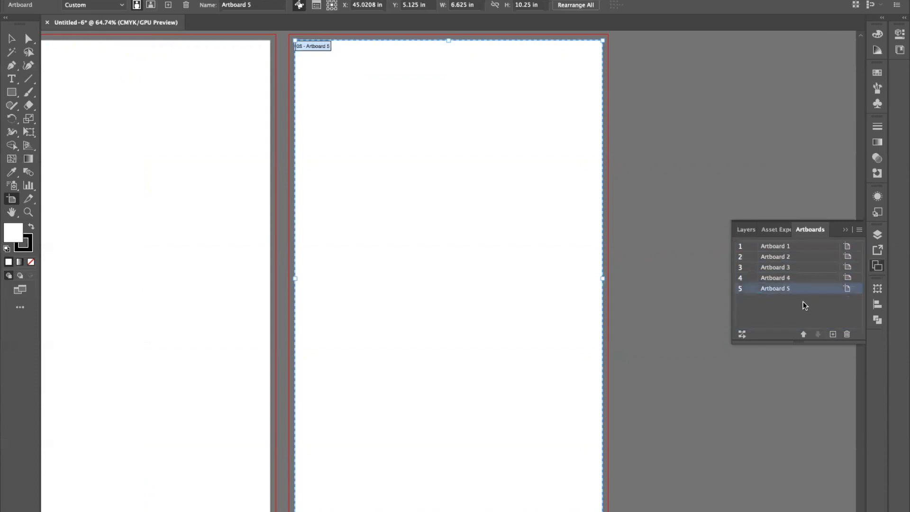
{"action": "double_click", "coordinate": [782, 289]}
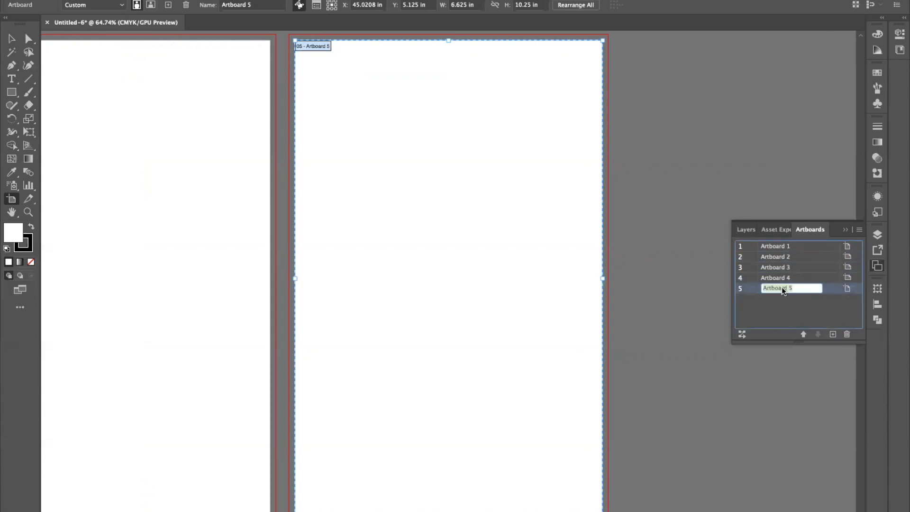
{"action": "left_click", "coordinate": [815, 309]}
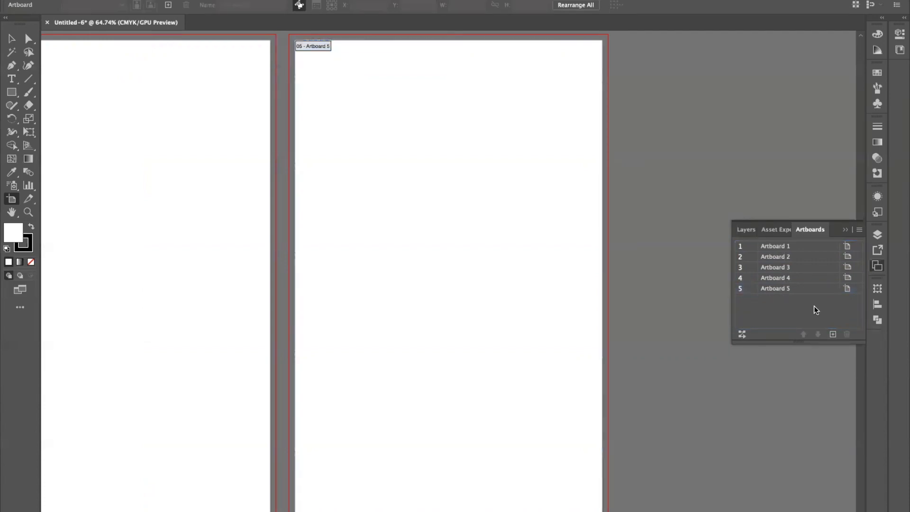
{"action": "key", "text": "ctrl+minus"}
{"action": "key", "text": "ctrl+minus"}
{"action": "key", "text": "ctrl+minus"}
{"action": "key", "text": "ctrl+minus"}
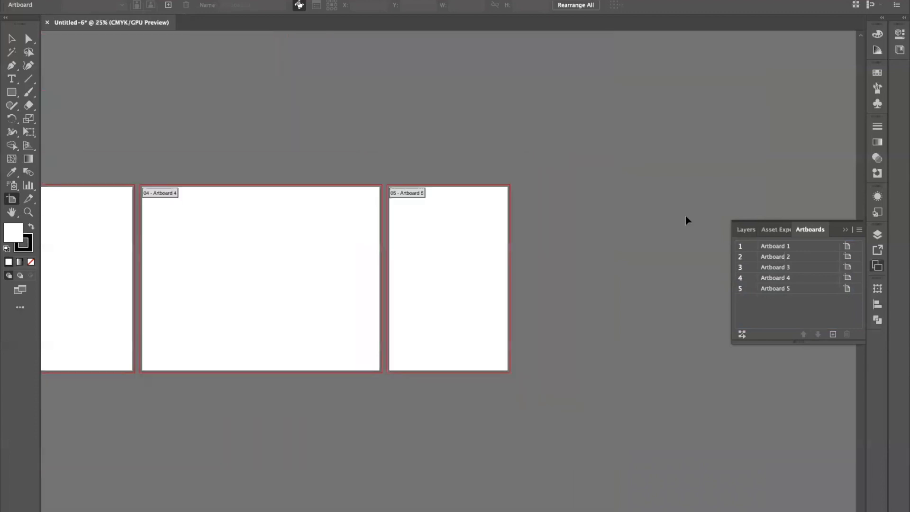
{"action": "left_click_drag", "start_coordinate": [305, 385], "coordinate": [632, 412]}
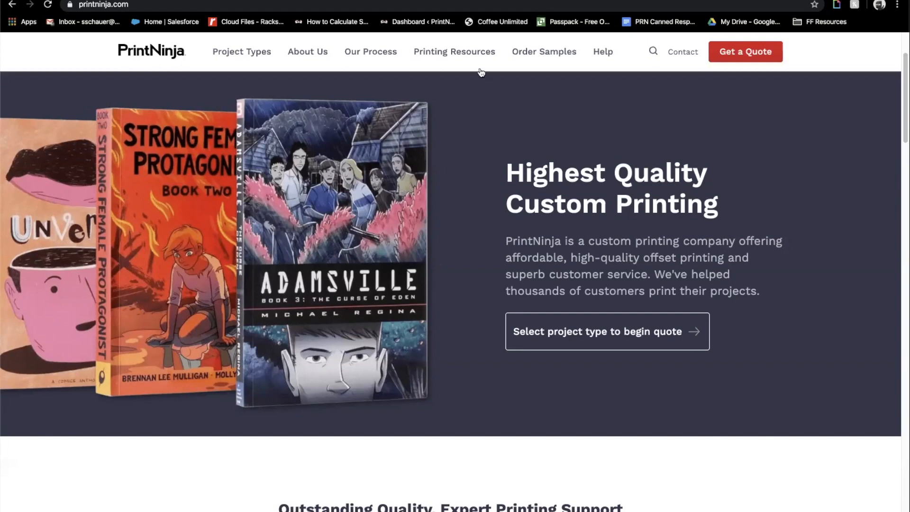
On the PrintNinja website, find the Cover File Setup Guides within the Book Printing File Setup Guide and look through the binding requirements and cover templates
{"action": "left_click", "coordinate": [466, 55]}
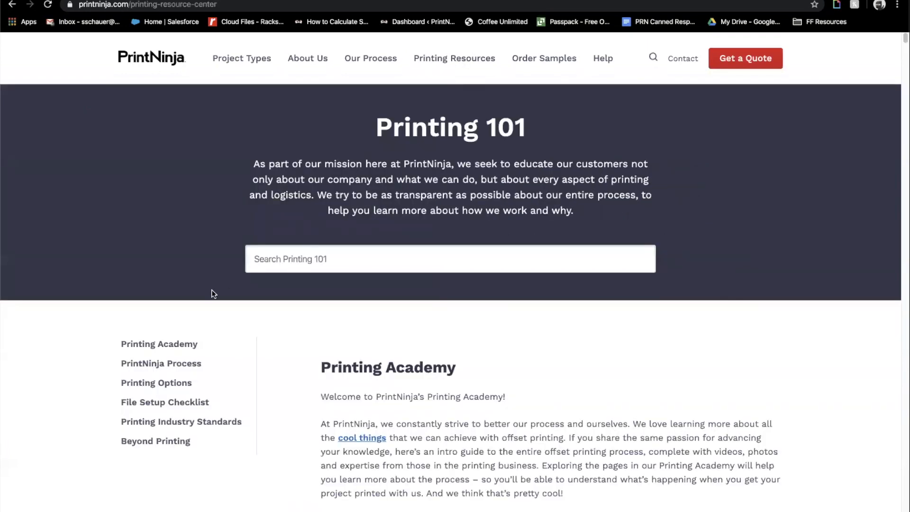
{"action": "left_click", "coordinate": [187, 403]}
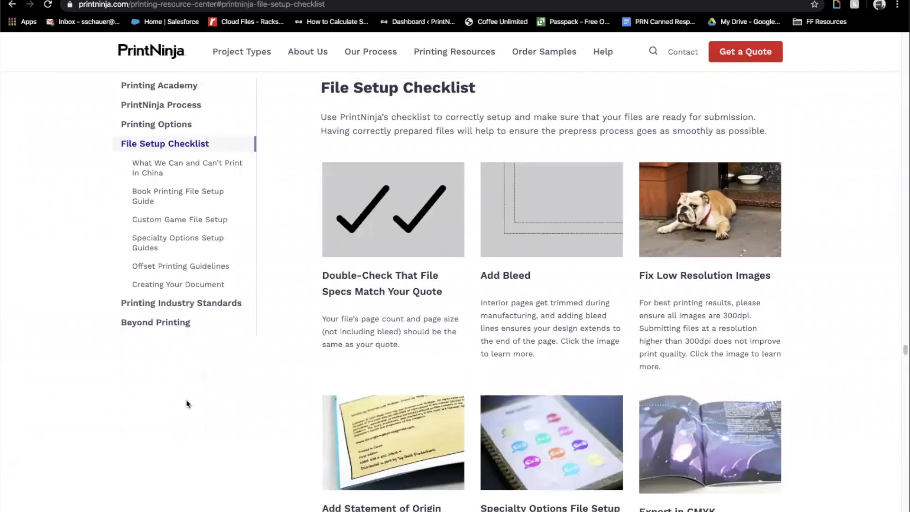
{"action": "left_click", "coordinate": [165, 195]}
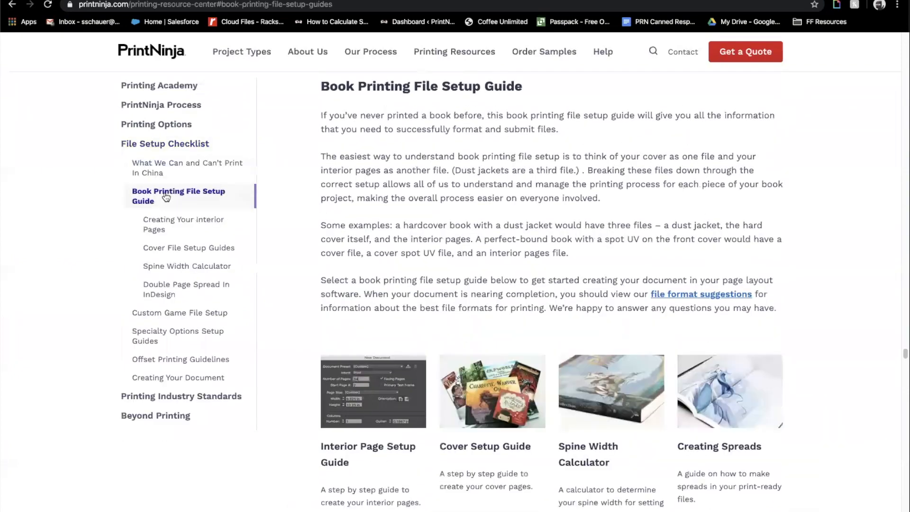
{"action": "left_click", "coordinate": [187, 249]}
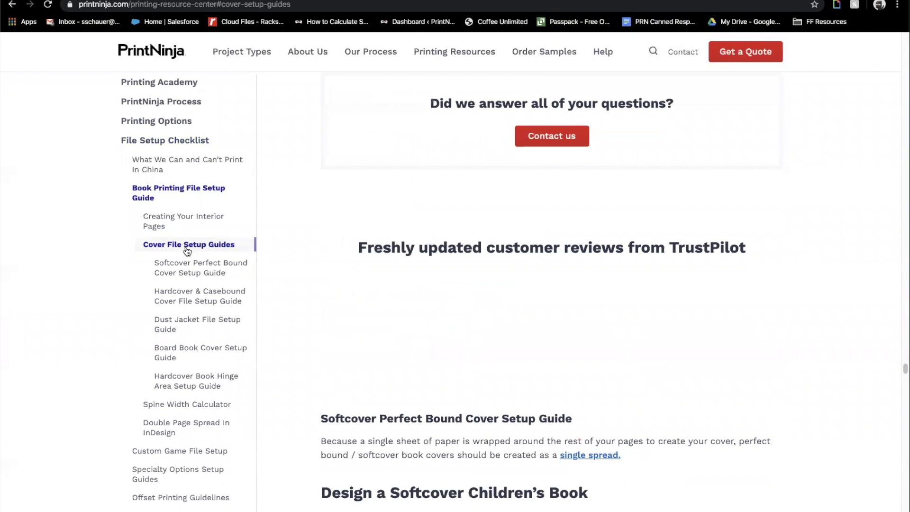
{"action": "left_click", "coordinate": [188, 251]}
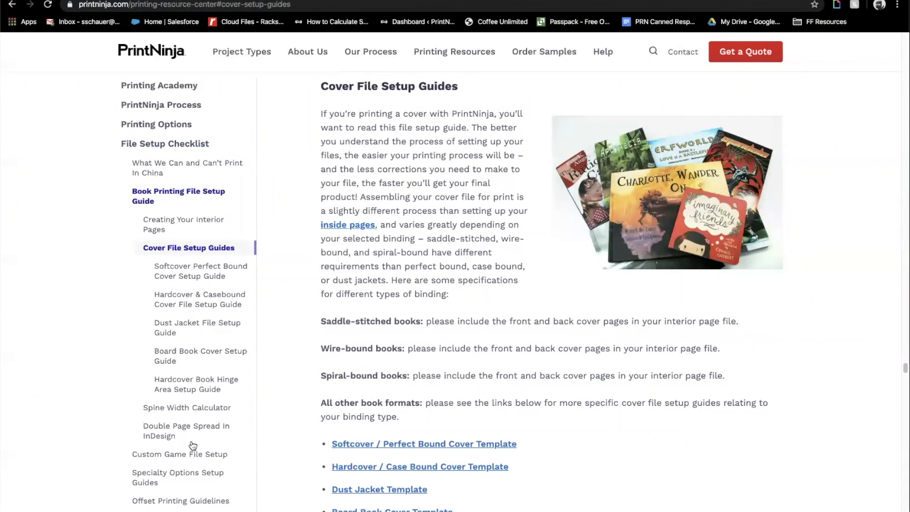
{"action": "scroll", "coordinate": [784, 321], "scroll_direction": "down", "scroll_amount": 1}
{"action": "scroll", "coordinate": [783, 322], "scroll_direction": "down", "scroll_amount": 3}
{"action": "scroll", "coordinate": [787, 323], "scroll_direction": "down", "scroll_amount": 3}
{"action": "scroll", "coordinate": [787, 327], "scroll_direction": "down", "scroll_amount": 2}
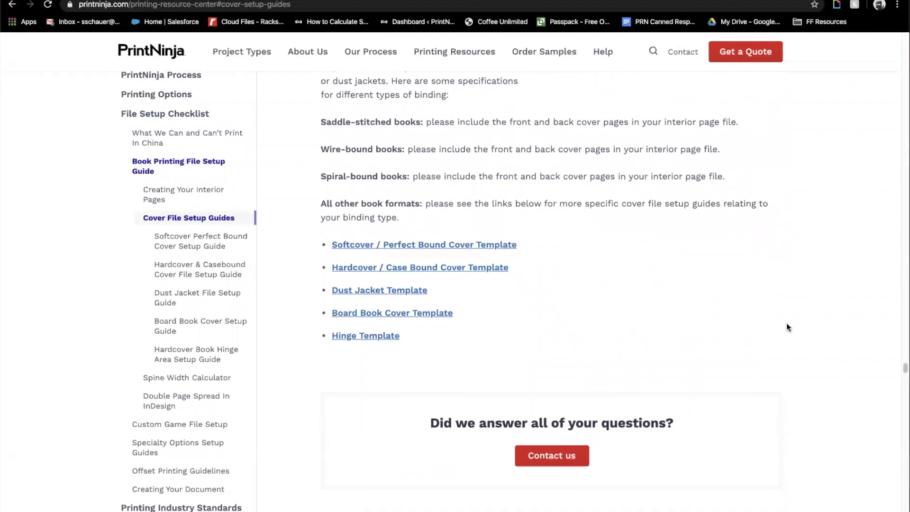